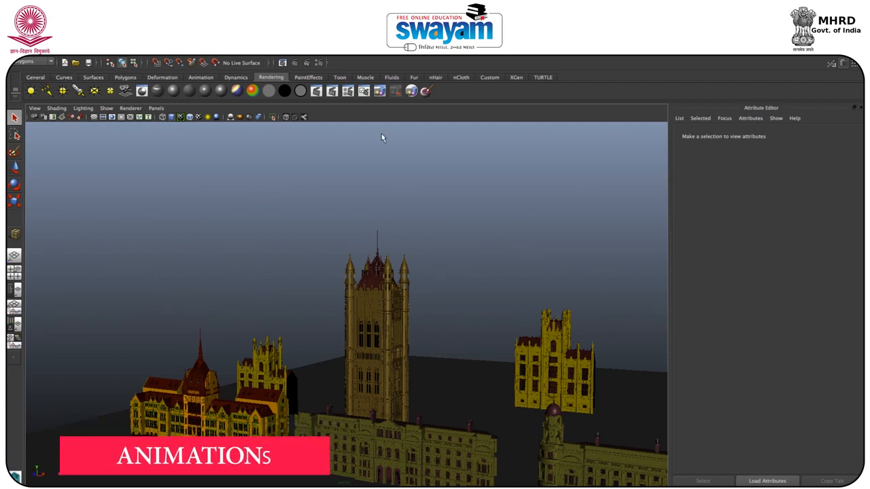
Step: Check in the render settings' Render Options that Enable Default Light is off
left_click(319, 63)
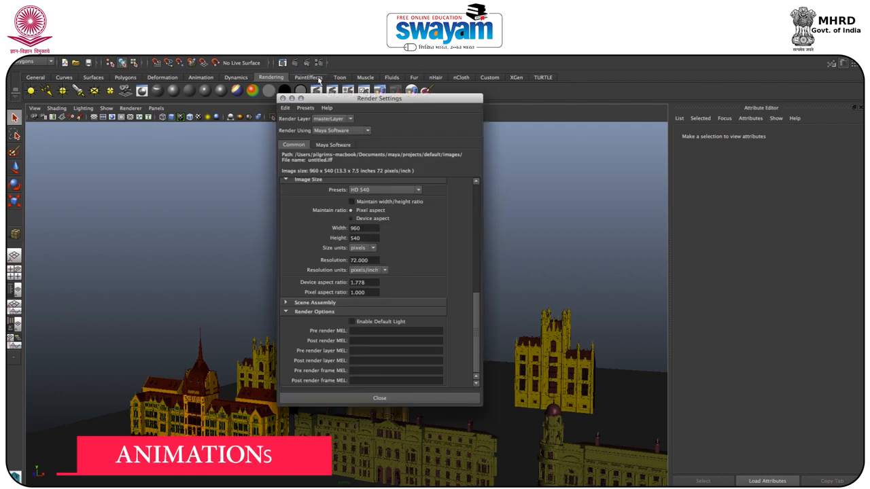
left_click_drag(327, 99, 331, 102)
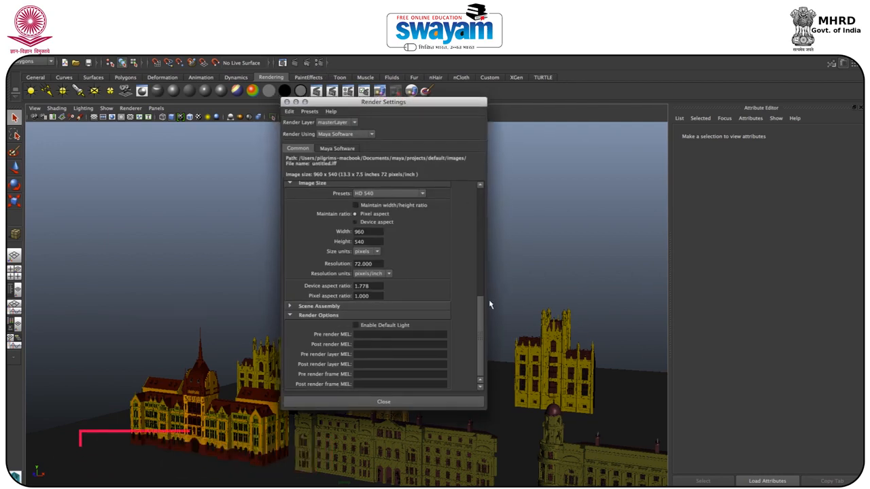
scroll(482, 308, "up", 5)
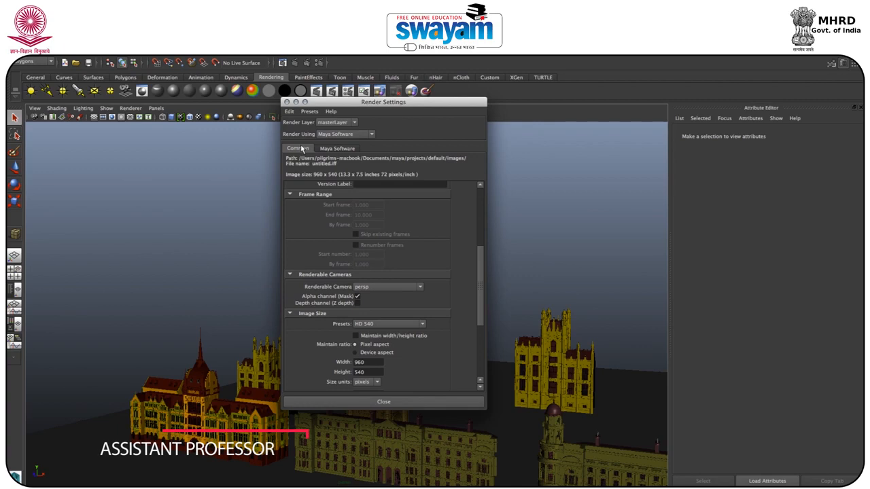
left_click_drag(481, 261, 484, 319)
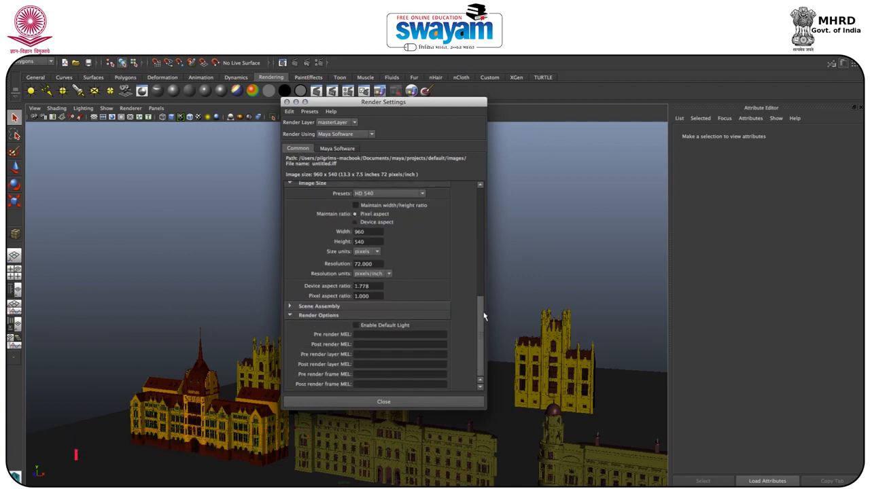
left_click(356, 326)
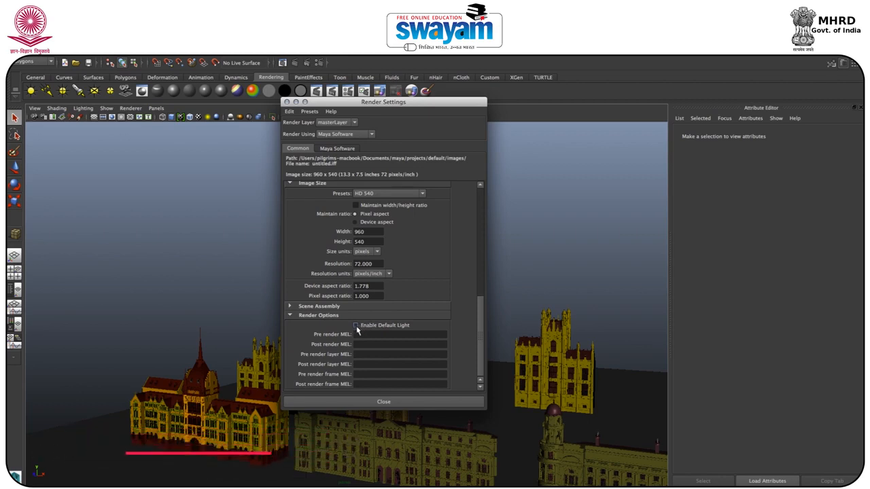
left_click(356, 326)
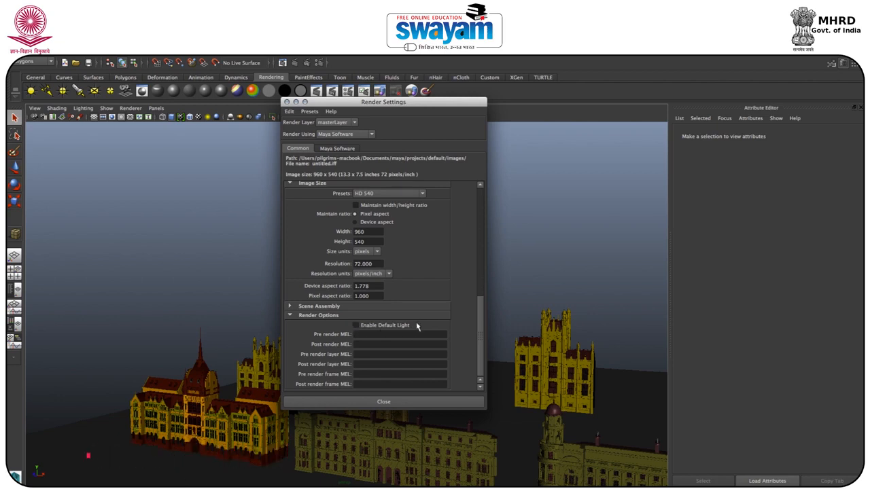
left_click(286, 102)
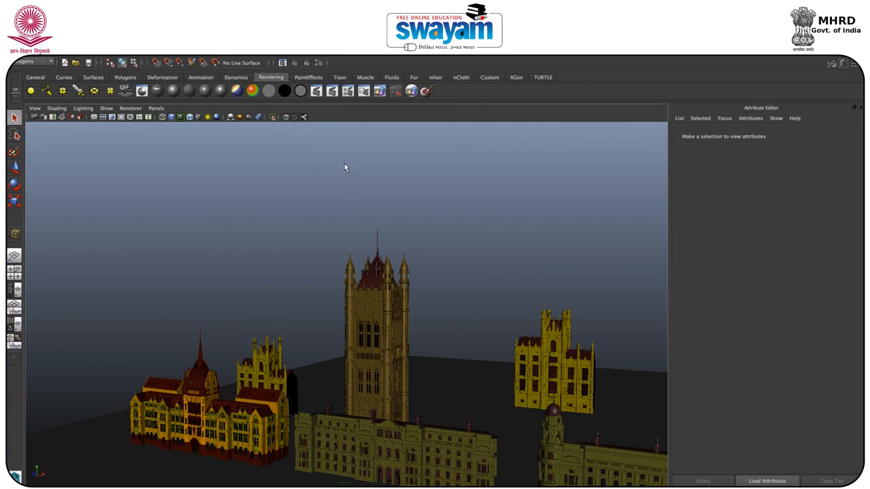
Step: Select the point light and raise it along the facade of the tall central tower
left_click_drag(306, 248, 308, 252, "alt")
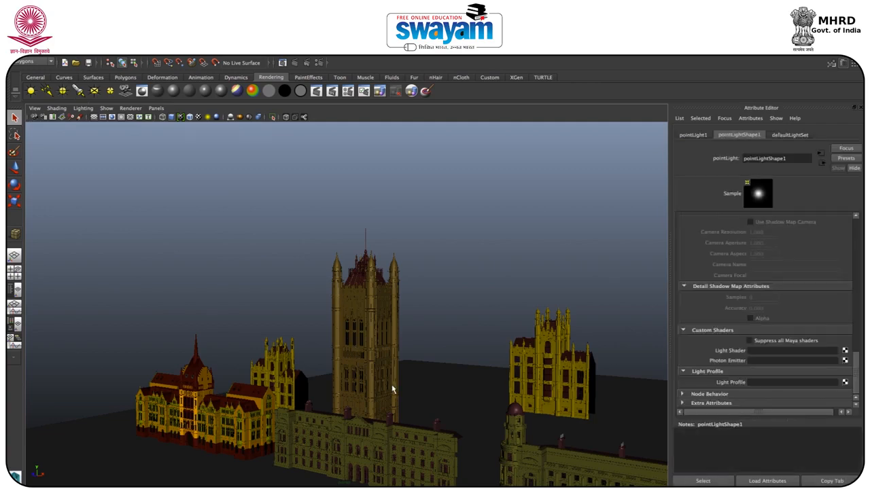
key("w")
left_click_drag(320, 347, 320, 257)
left_click_drag(324, 297, 320, 340, "alt")
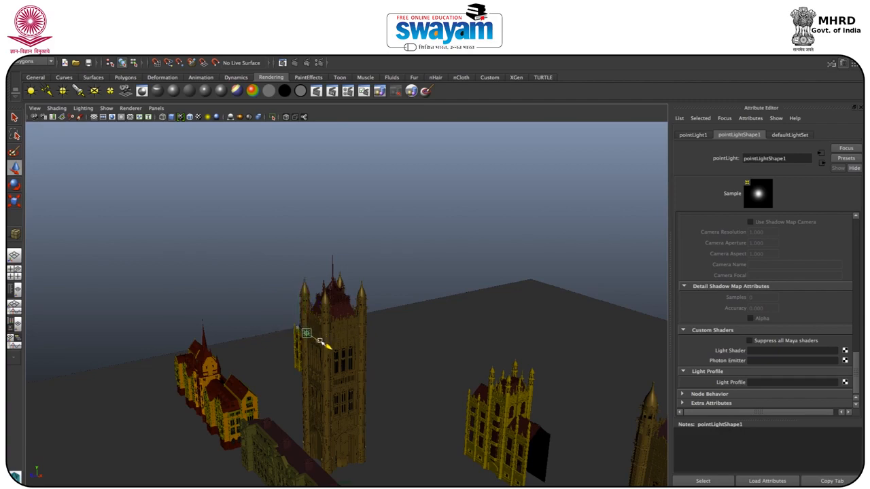
Step: Frame the point light and position it in front of the tower wall, close to the corner turret and just below the parapet
key("f")
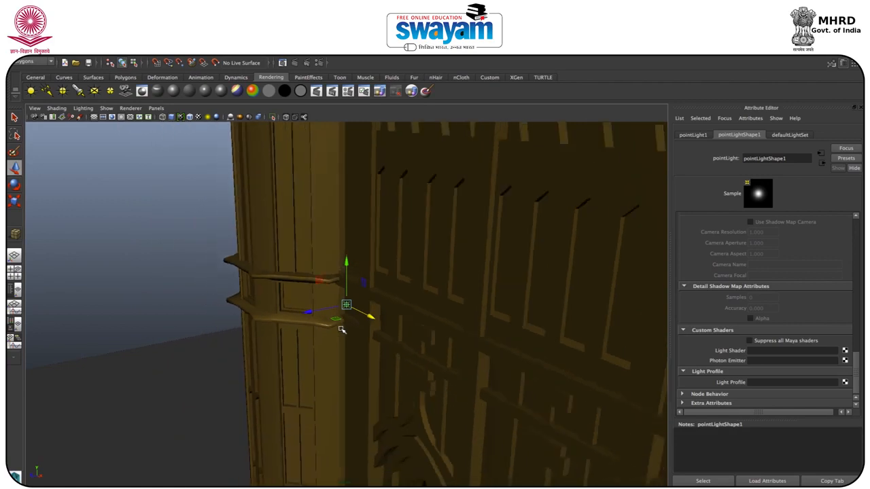
scroll(342, 330, "down", 6)
left_click_drag(351, 341, 378, 324, "alt")
middle_click_drag(370, 328, 371, 238, "alt")
left_click_drag(346, 191, 317, 259)
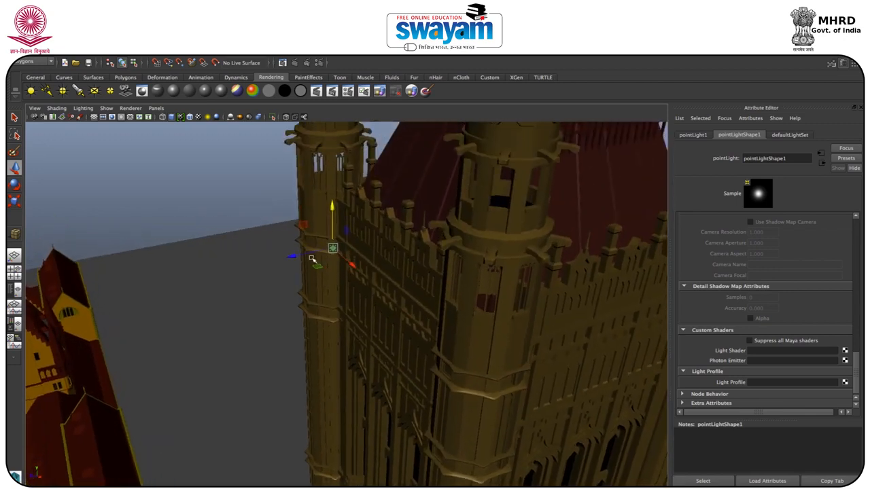
key("w")
left_click_drag(378, 257, 333, 243)
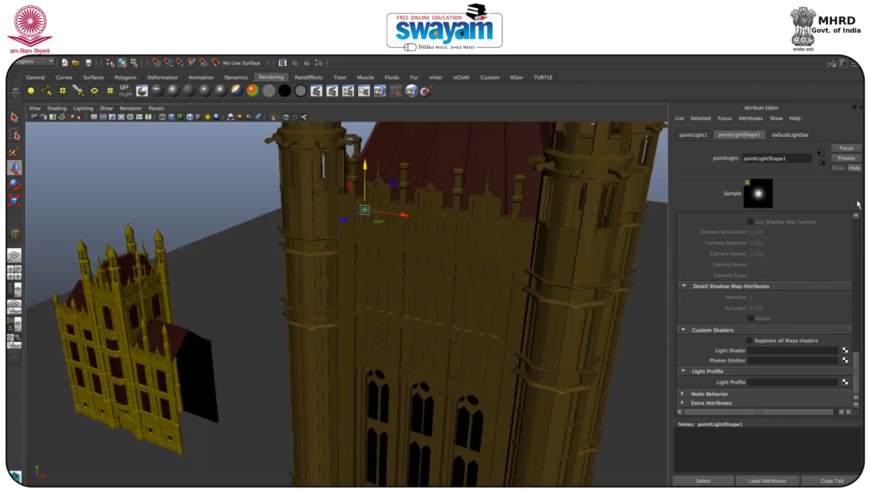
left_click(319, 63)
left_click_drag(348, 102, 207, 92)
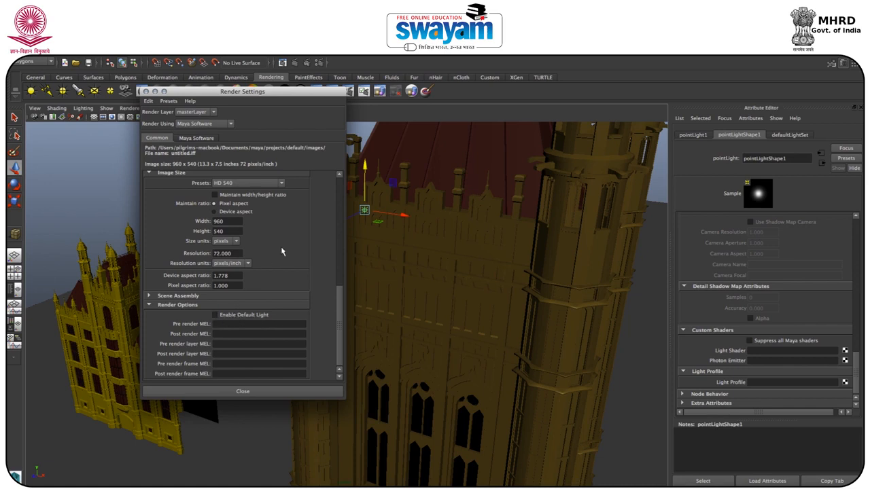
left_click(146, 91)
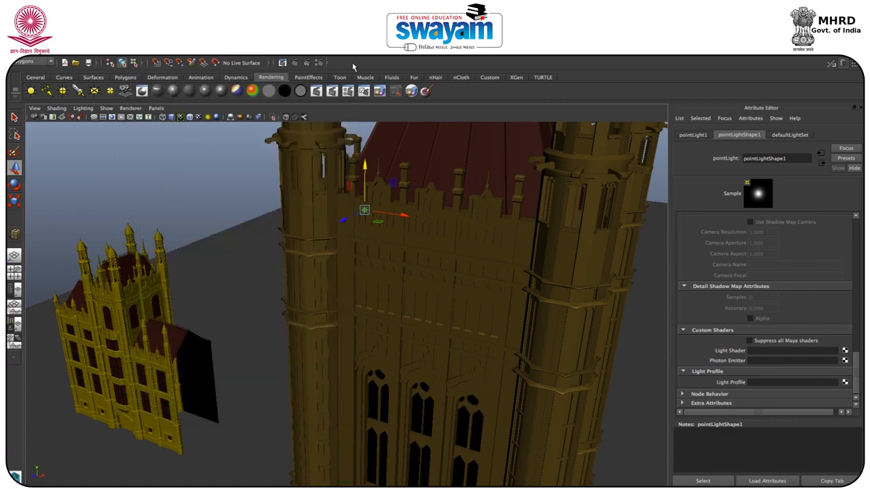
Step: Set the renderer to mental ray in the render settings and review its Indirect Lighting options for Global Illumination and Final Gathering
left_click(319, 63)
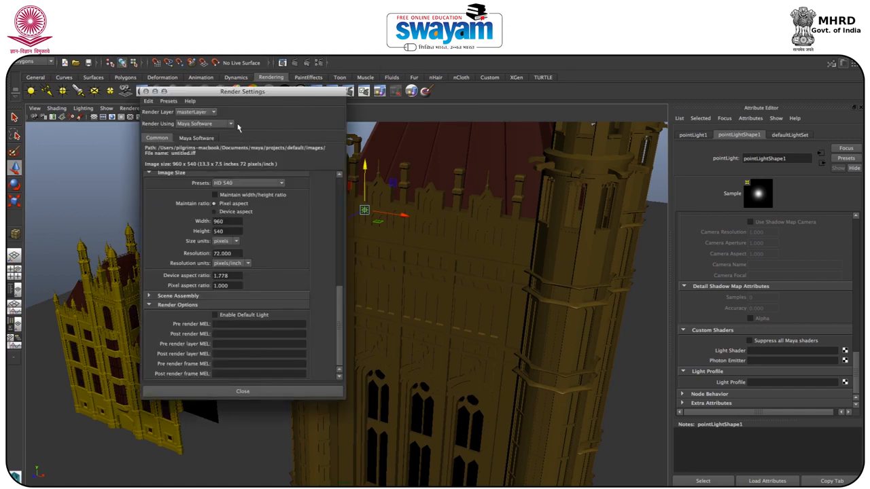
left_click(190, 126)
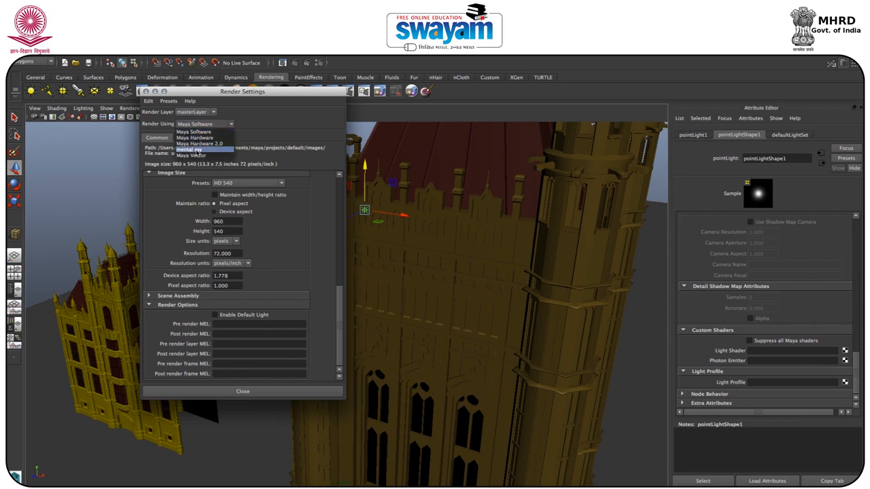
left_click(195, 151)
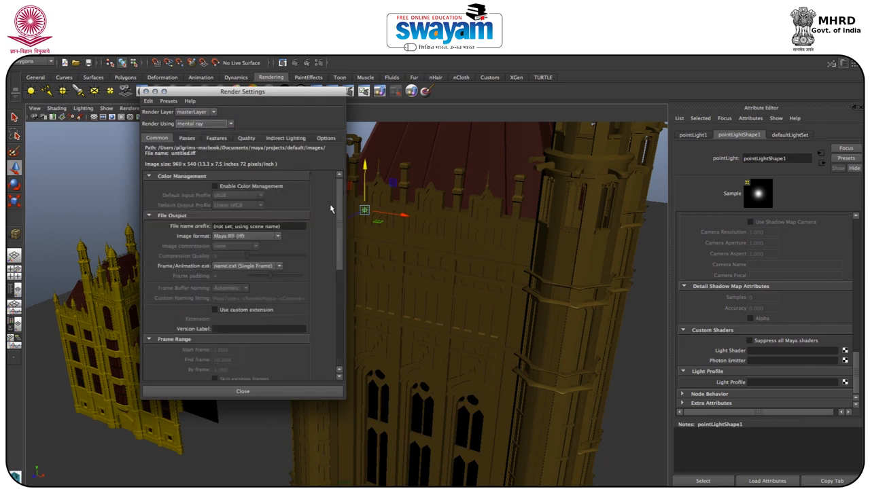
left_click_drag(340, 210, 326, 326)
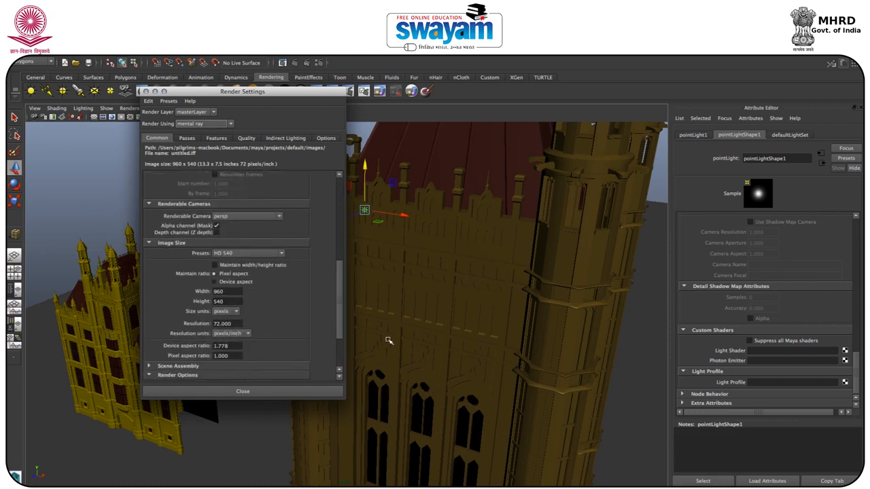
left_click_drag(342, 288, 333, 201)
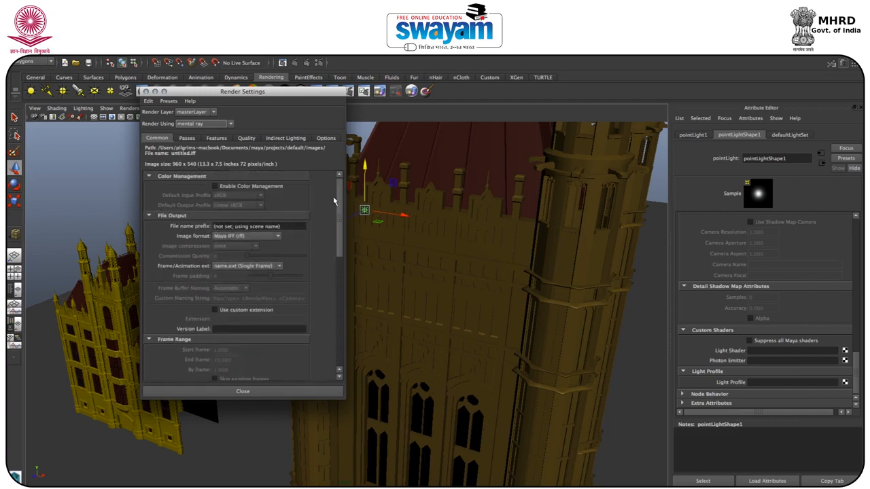
left_click(285, 139)
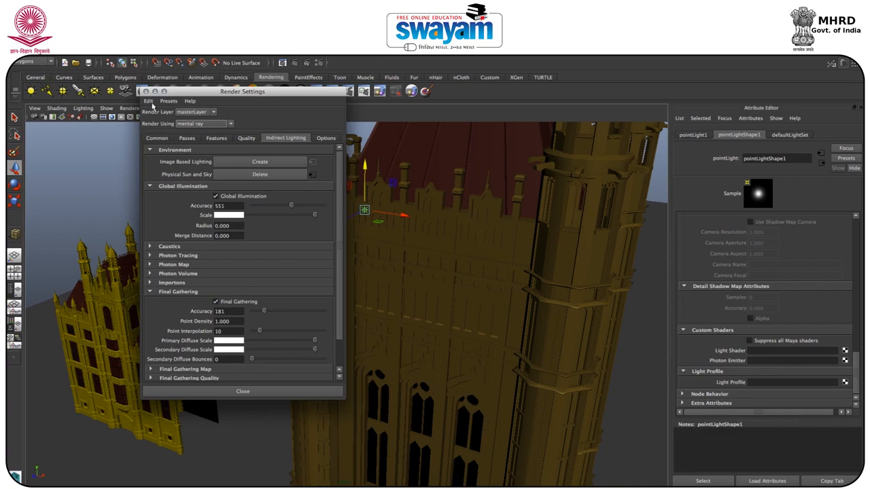
left_click(146, 91)
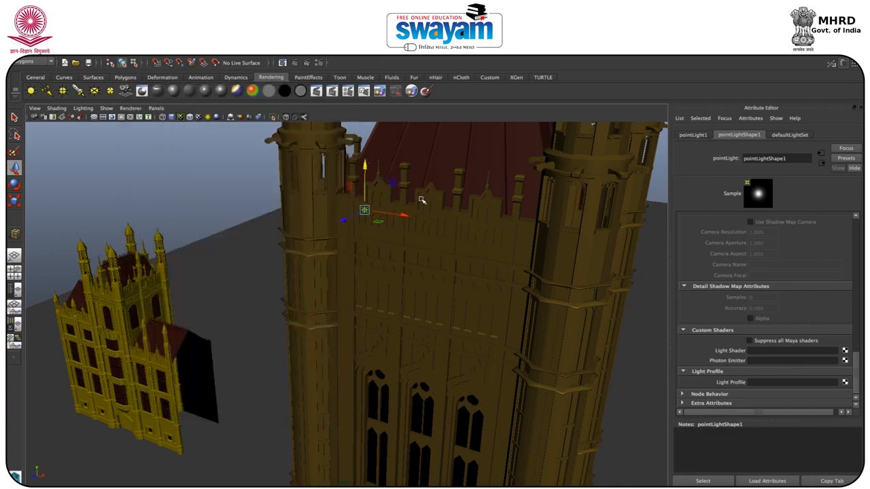
Step: Light the viewport with all scene lights to preview the point light on the tower wall
key("7")
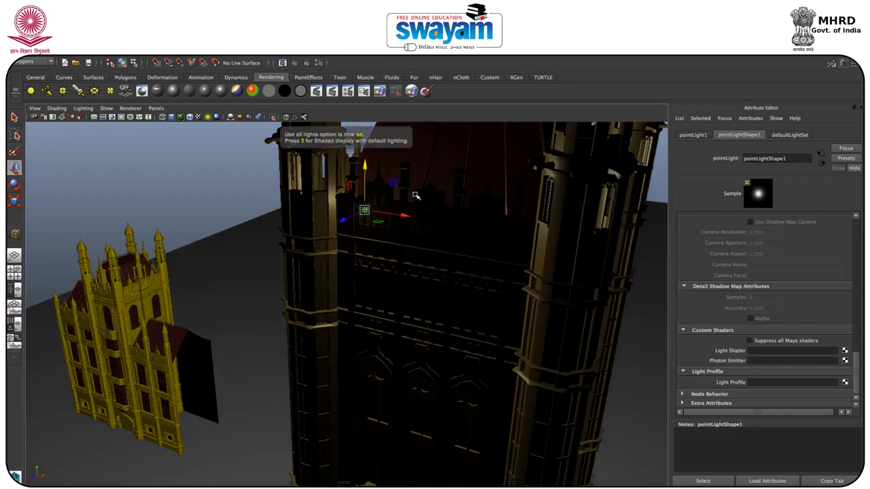
left_click_drag(354, 215, 363, 295)
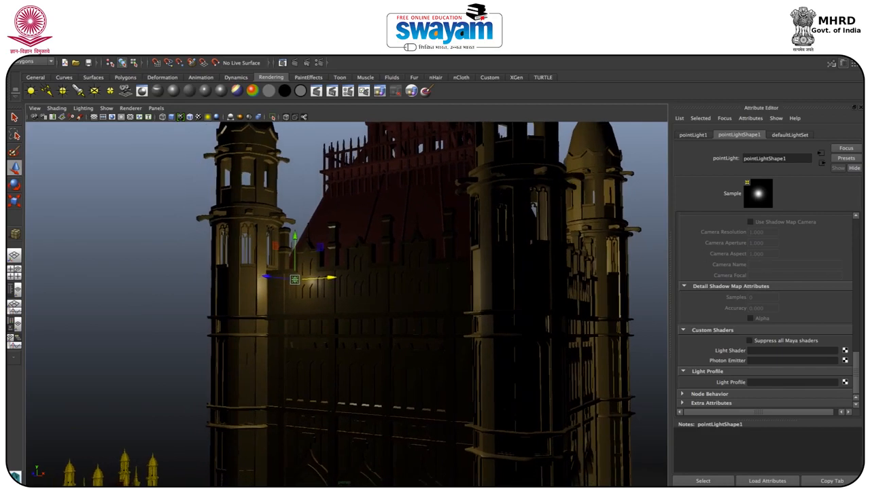
Step: Attach a new mental ray light profile node to the point light's Light Profile attribute
key("ctrl+a")
key("ctrl+a")
left_click_drag(856, 365, 852, 210)
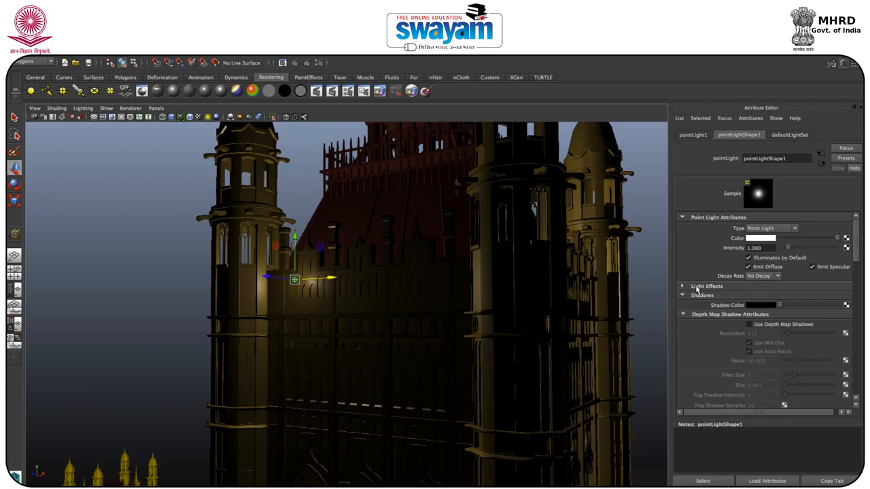
left_click_drag(858, 240, 857, 289)
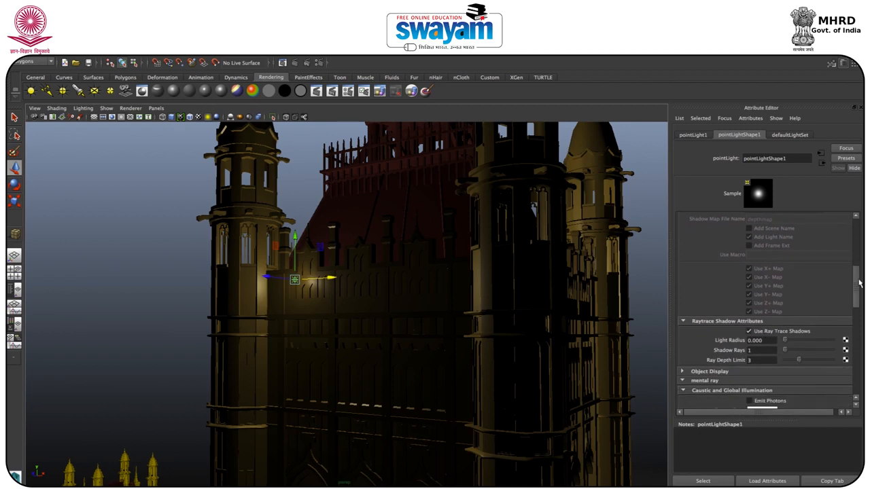
scroll(770, 240, "up", 5)
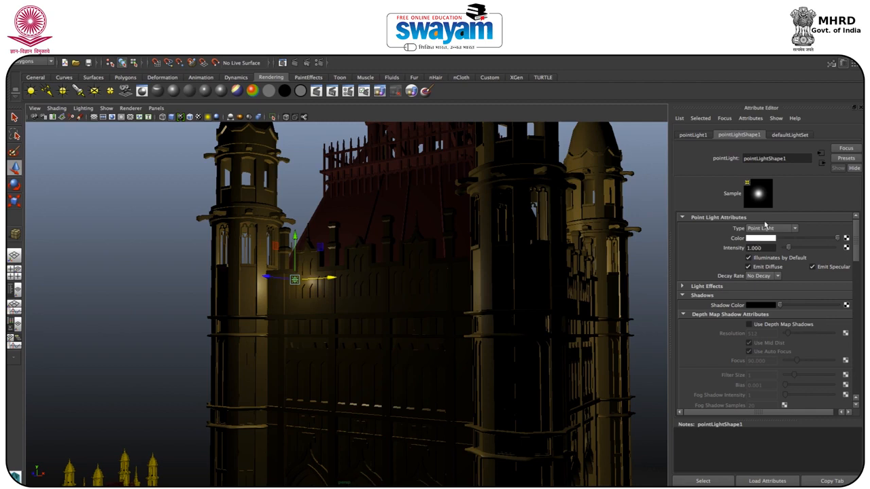
left_click_drag(861, 242, 856, 300)
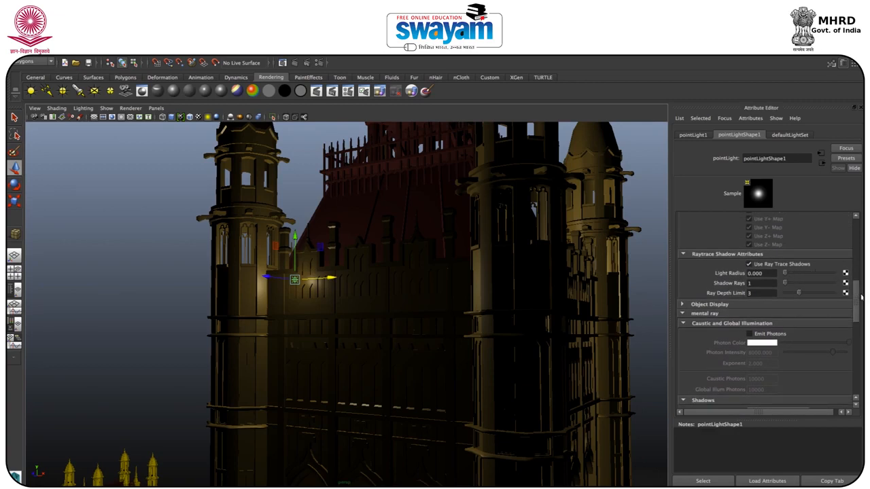
left_click_drag(855, 298, 845, 384)
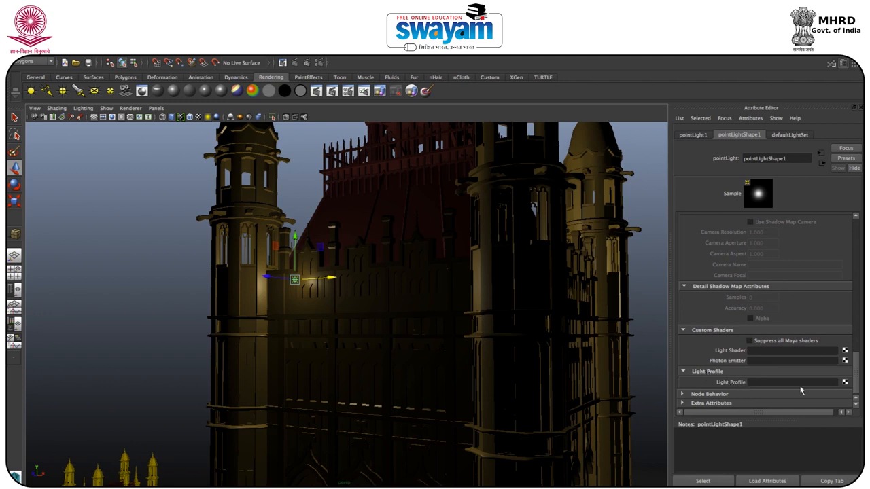
left_click(845, 383)
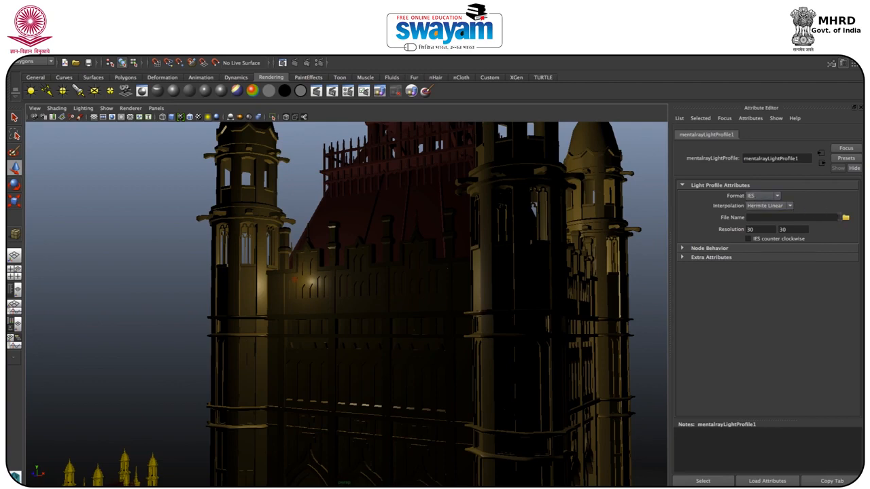
Step: Load defined-diffuse-spot.ies from the ies-lights-pack folder on the Desktop as the light profile's file
left_click(845, 218)
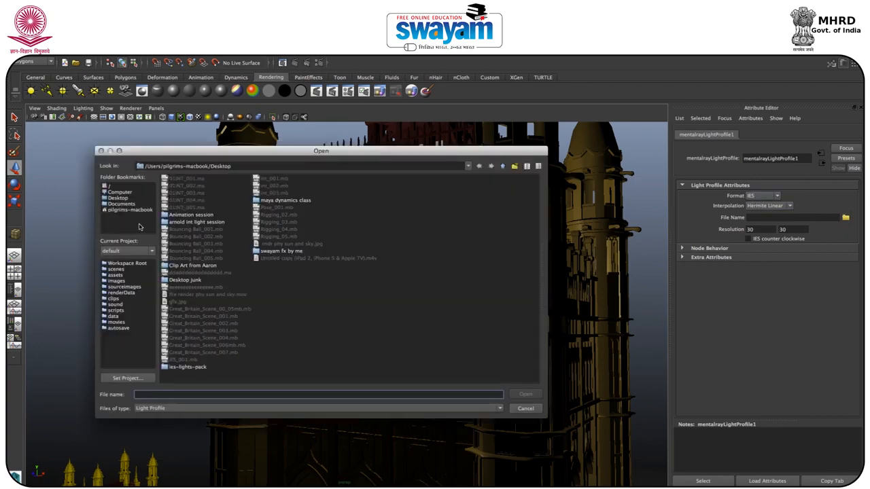
double_click(188, 367)
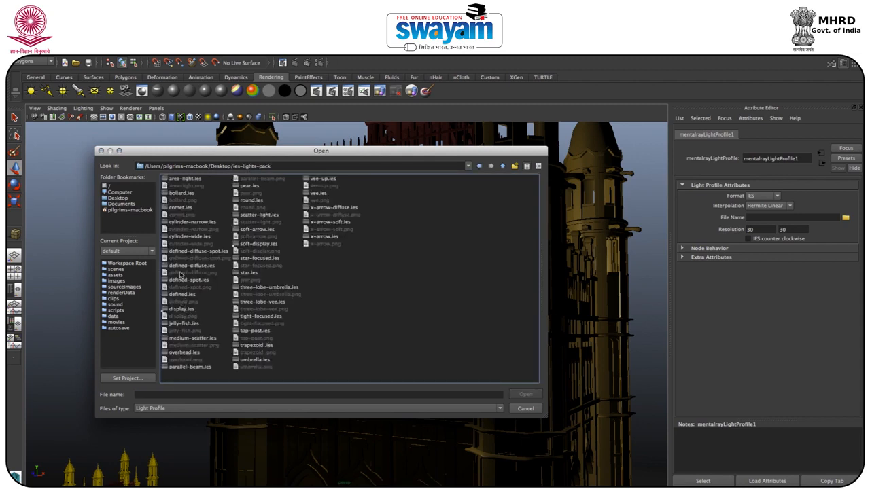
left_click(185, 251)
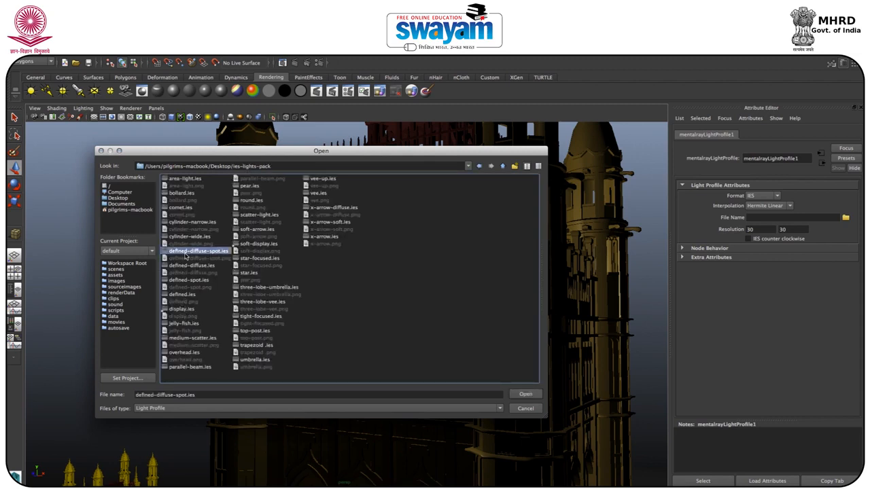
left_click(521, 396)
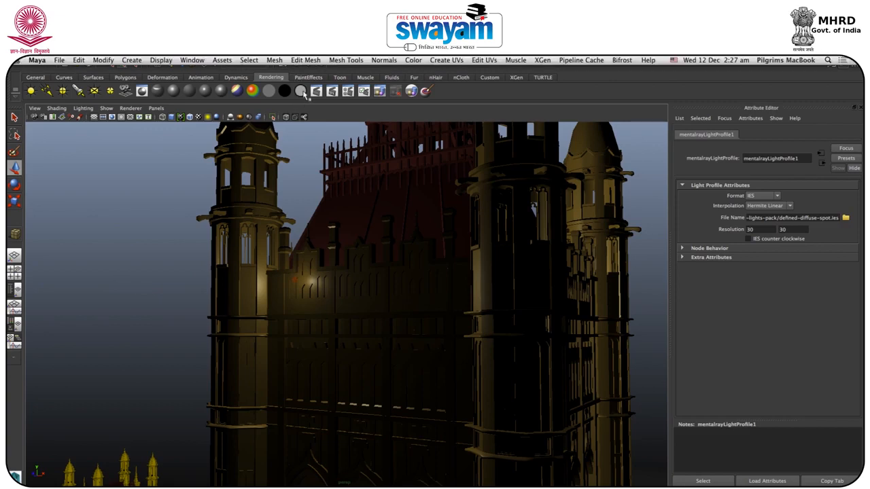
Step: Set the render image size to the 640x480 preset and render the current perspective view
left_click(320, 62)
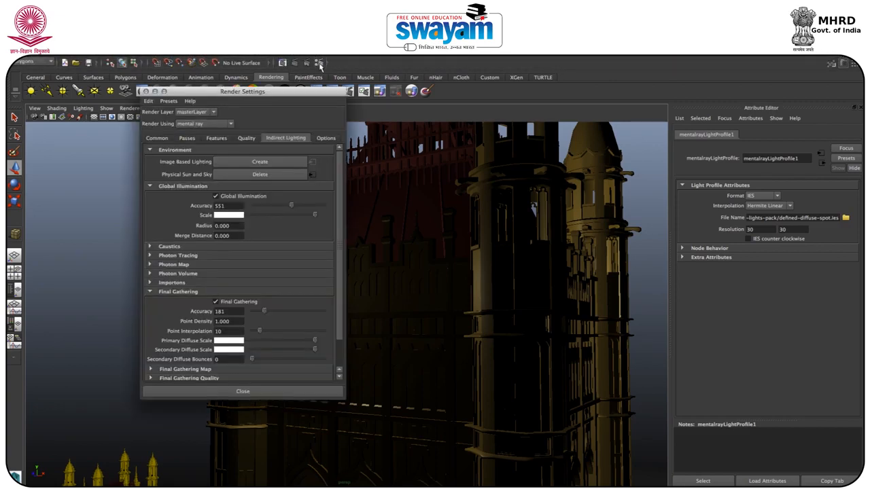
left_click(157, 138)
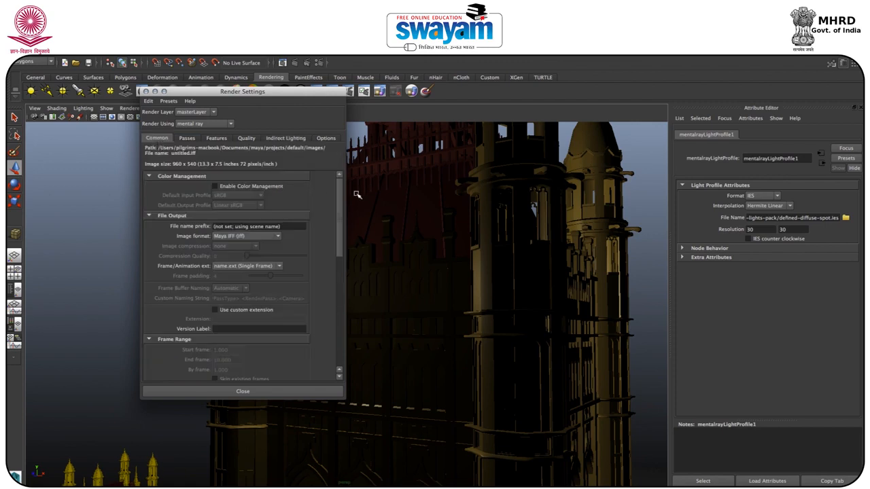
left_click_drag(339, 195, 341, 316)
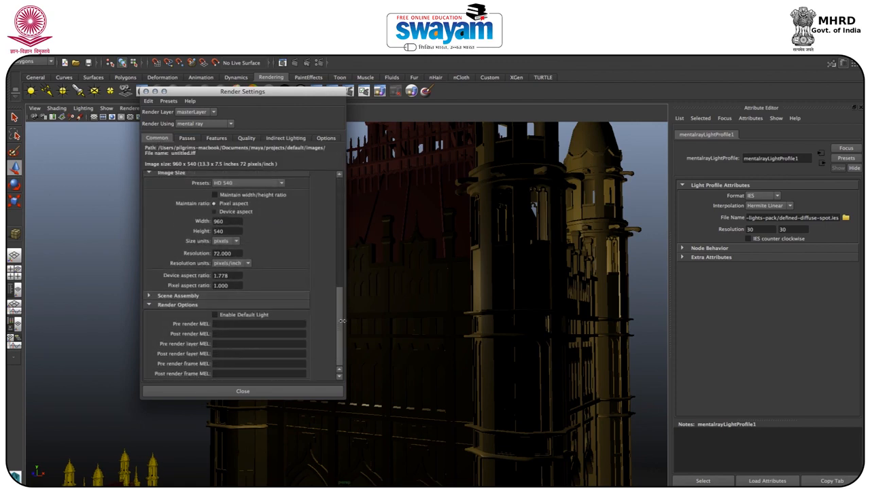
left_click(231, 184)
left_click(241, 192)
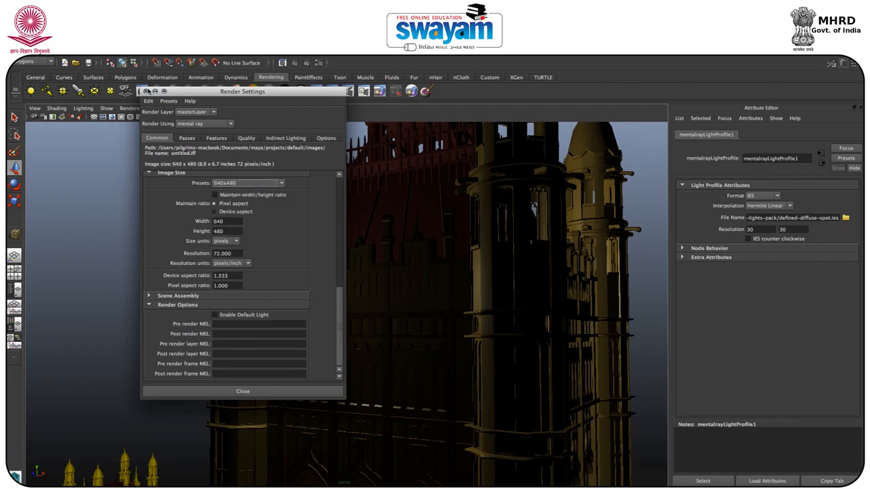
left_click(146, 92)
left_click(297, 63)
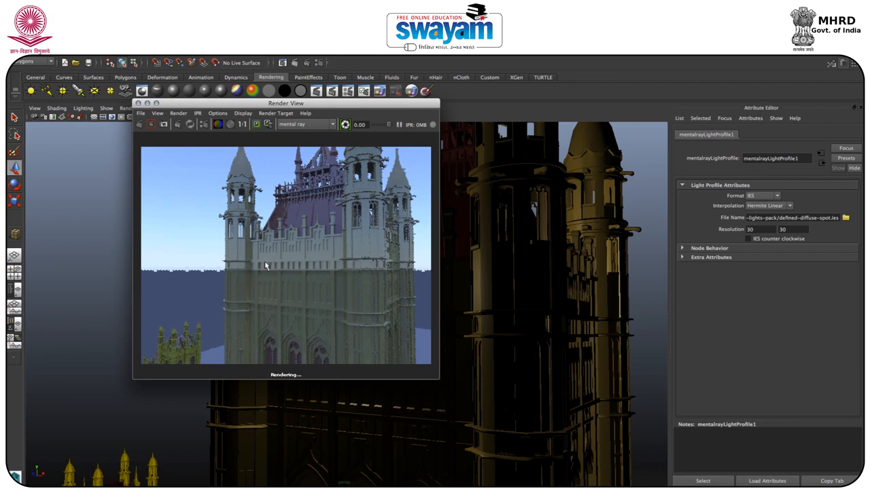
left_click(139, 104)
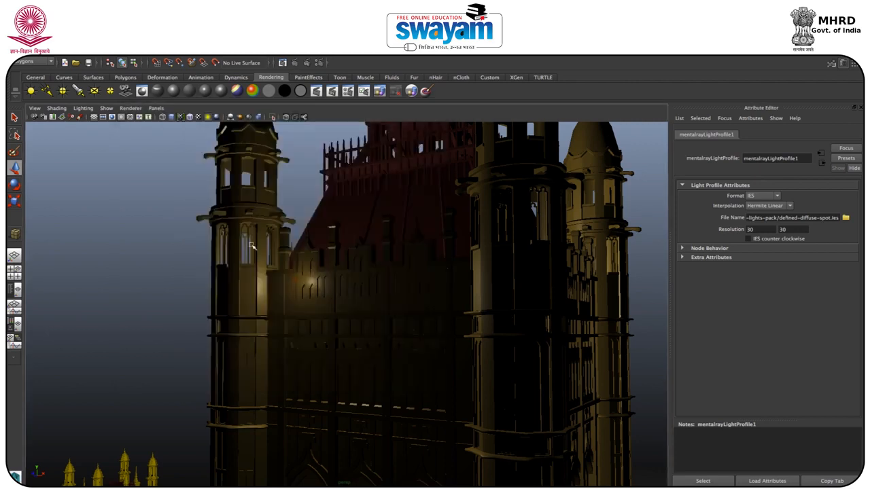
Step: Raise the point light's intensity to 8.807, render the view and examine the lit wall up close
left_click(295, 280)
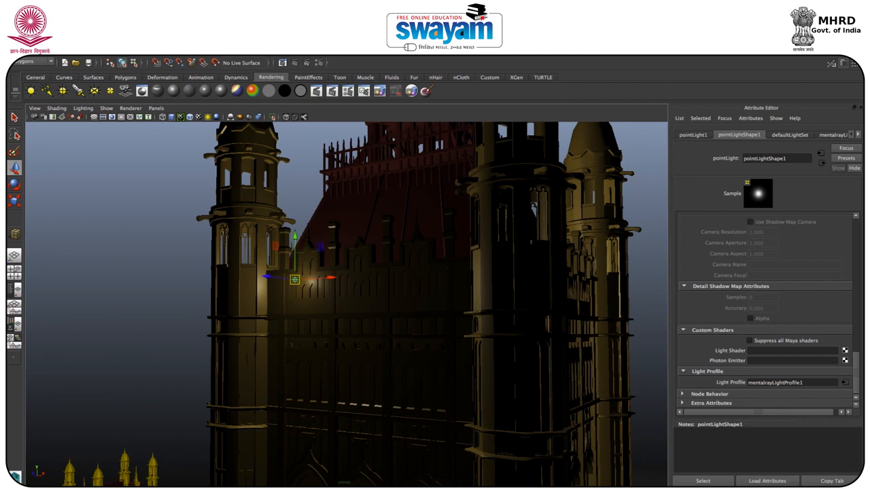
left_click_drag(858, 394, 853, 236)
left_click_drag(788, 249, 830, 251)
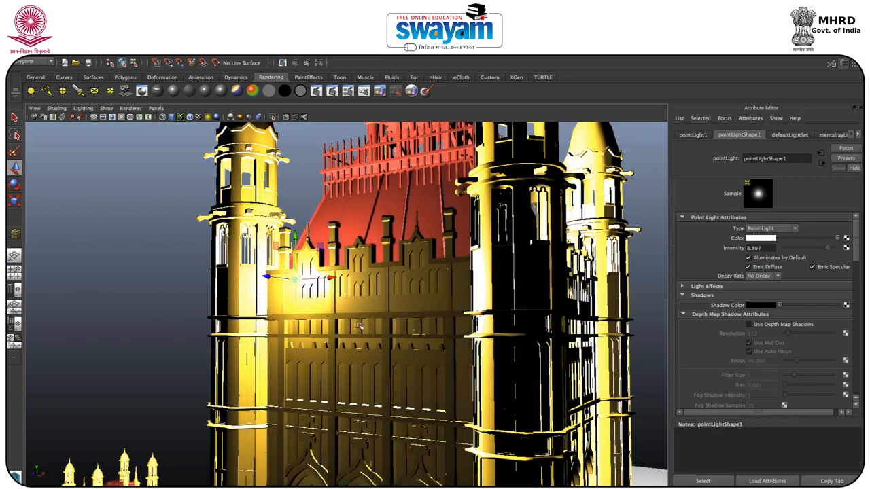
left_click(295, 64)
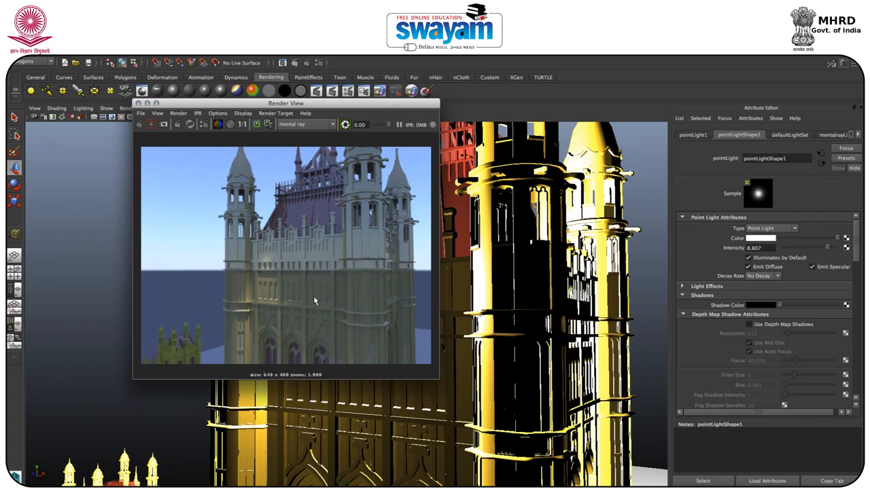
scroll(283, 278, "up", 4)
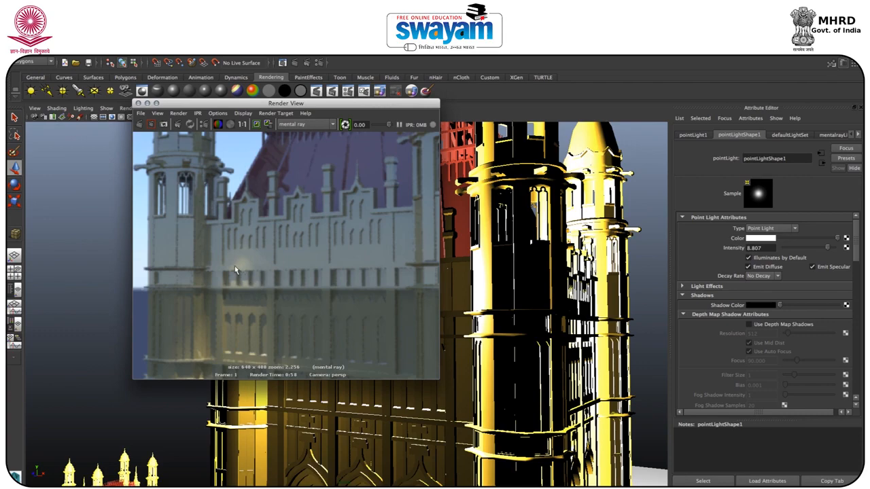
left_click(138, 103)
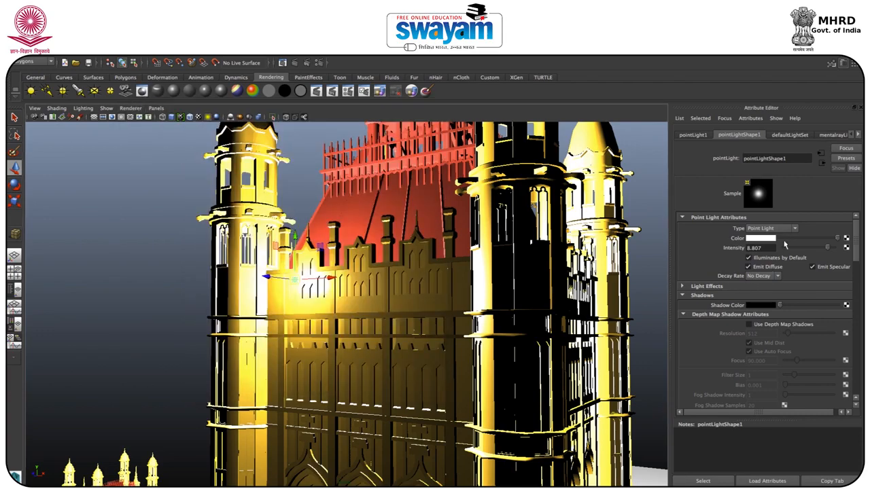
Step: Set the point light's intensity to 25 and render the view to check the brightness
double_click(768, 248)
type("25")
key("Return")
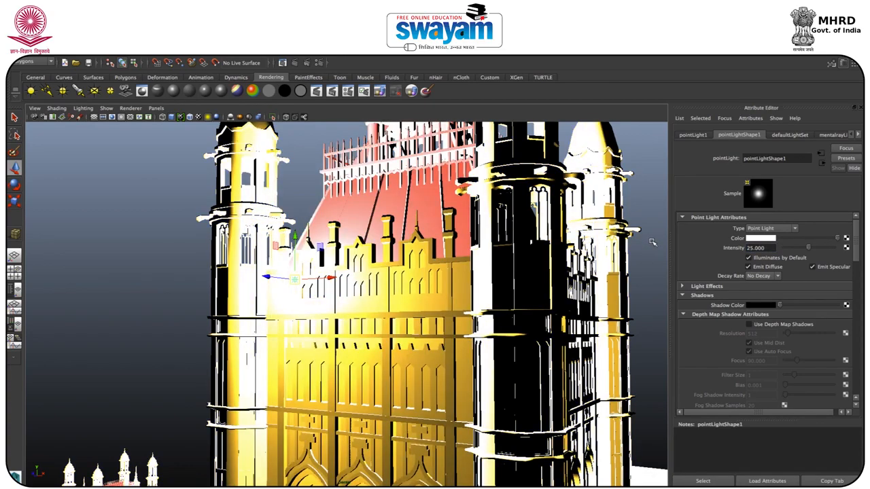
left_click(294, 62)
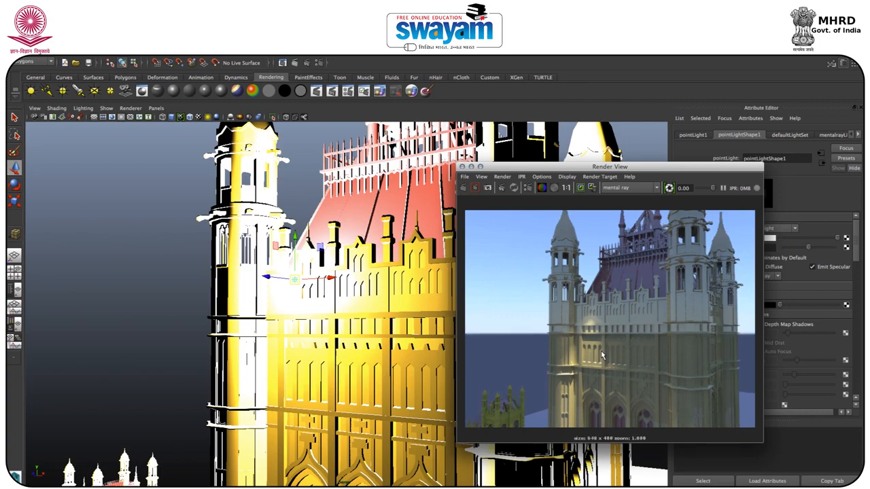
left_click(463, 167)
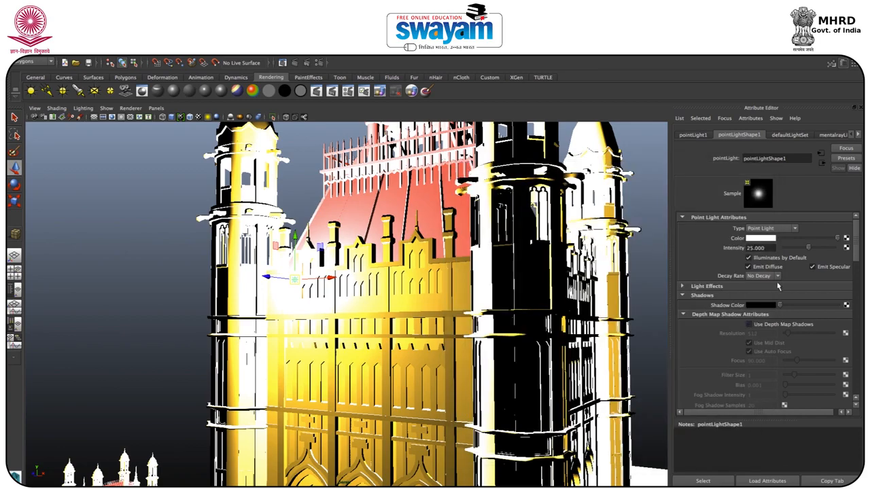
Step: Set the point light's intensity to 35 and duplicate it, moving the copy along the wall toward the opposite tower
left_click(772, 248)
type("35")
key("Return")
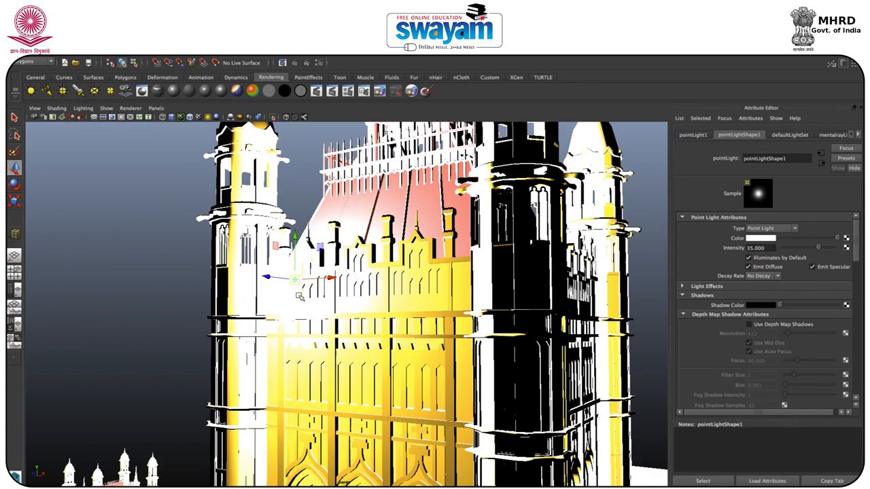
key("ctrl+d")
left_click_drag(340, 279, 470, 291)
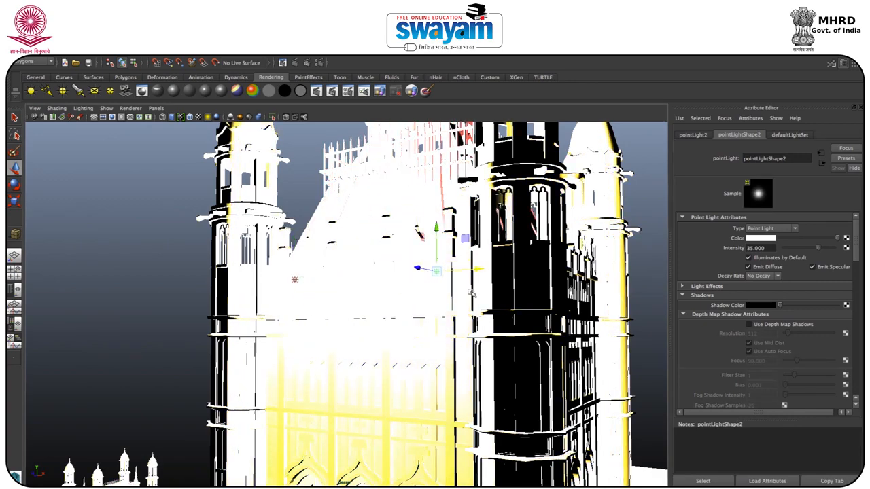
Step: Attach a new mental ray light profile to the duplicated point light and load medium-scatter.ies from the ies-lights-pack folder
left_click_drag(861, 240, 853, 378)
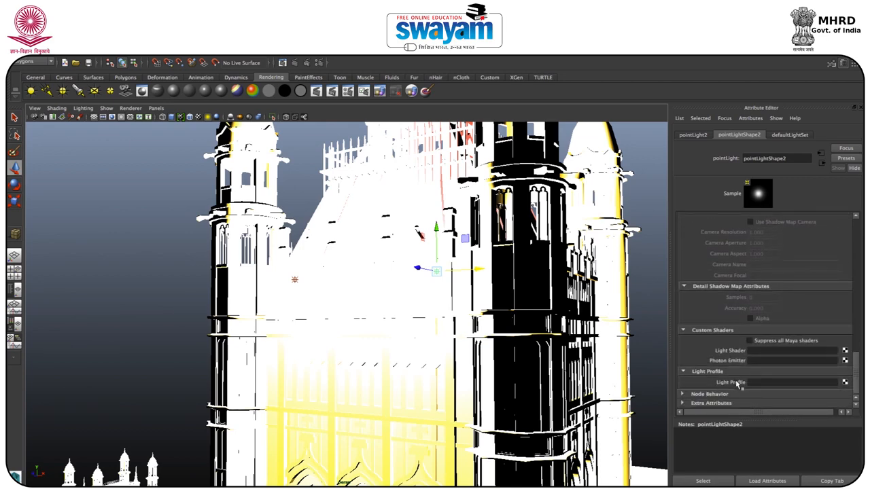
left_click(845, 382)
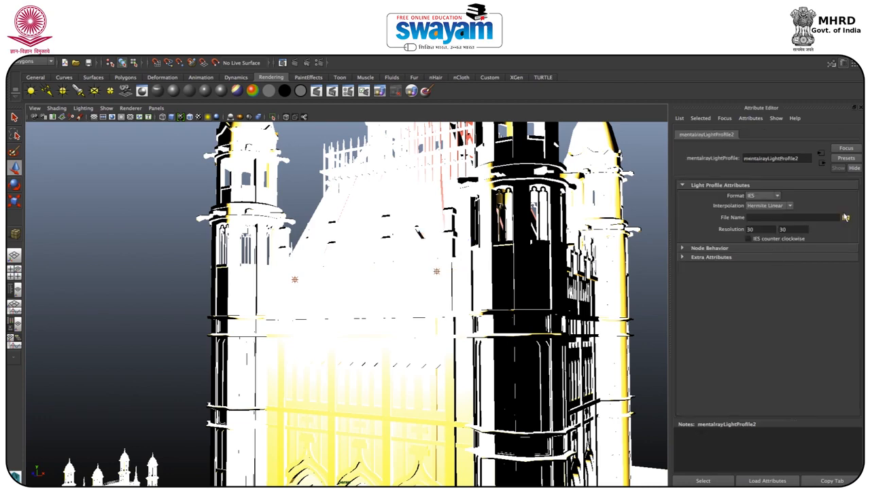
left_click(845, 219)
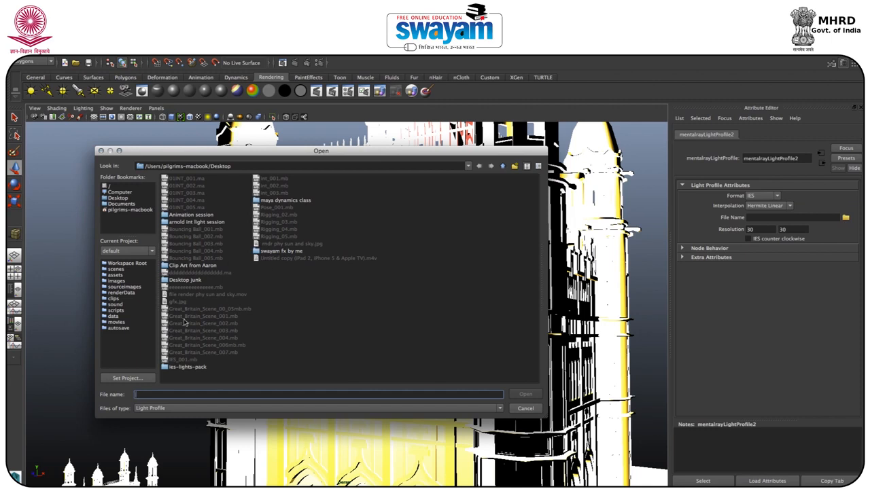
left_click(182, 374)
left_click(182, 370)
double_click(182, 370)
left_click(191, 339)
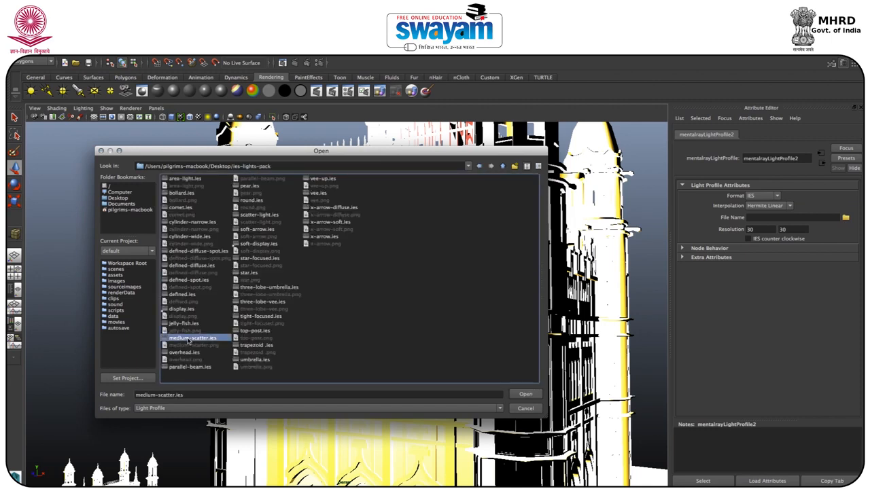
left_click(525, 394)
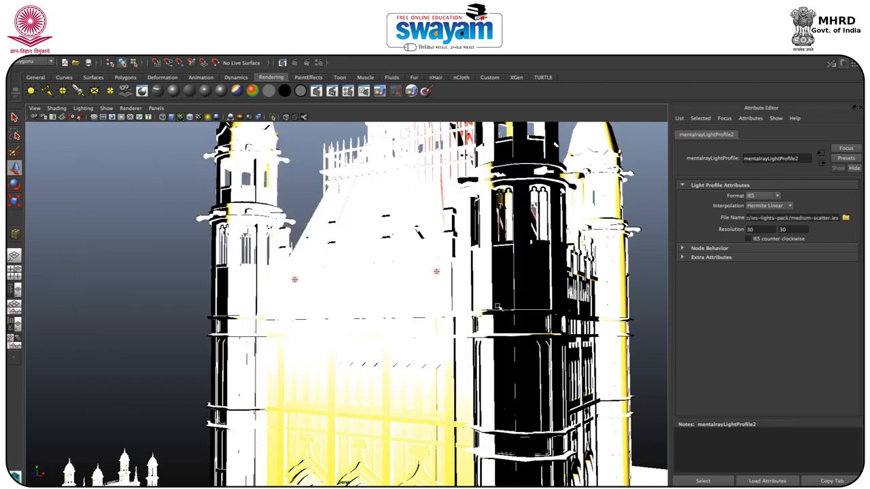
Step: Check the second point light's attributes, then render the view to compare both IES lights on the wall
left_click(640, 265)
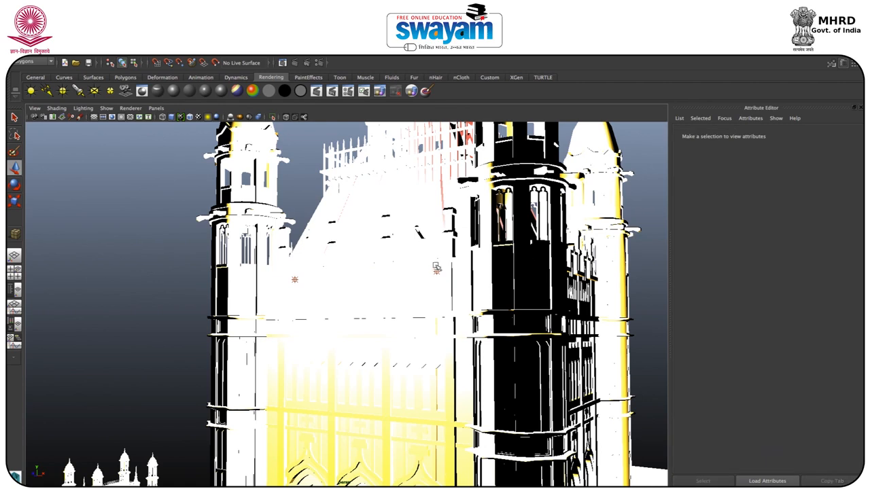
left_click(436, 268)
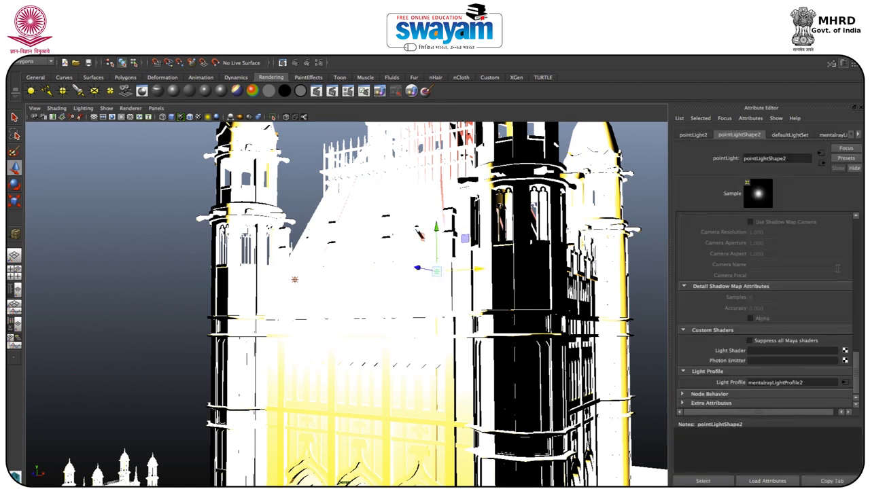
left_click_drag(856, 371, 859, 198)
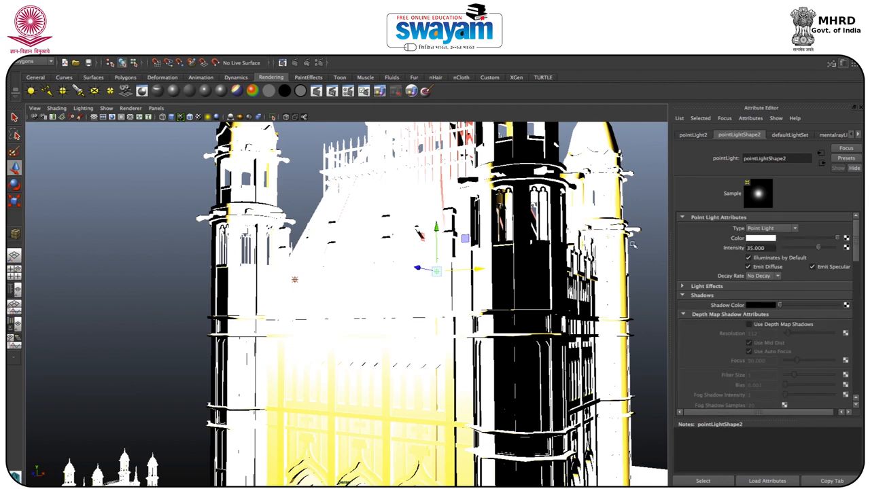
left_click(292, 63)
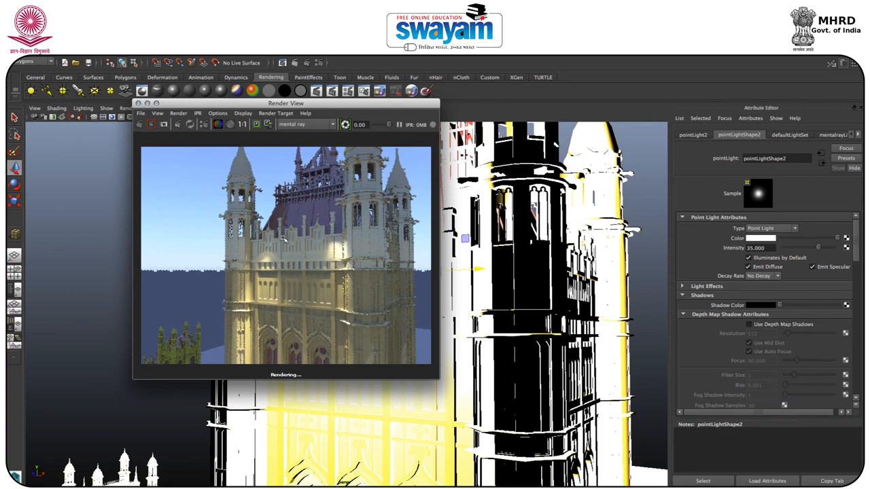
left_click_drag(214, 106, 355, 181)
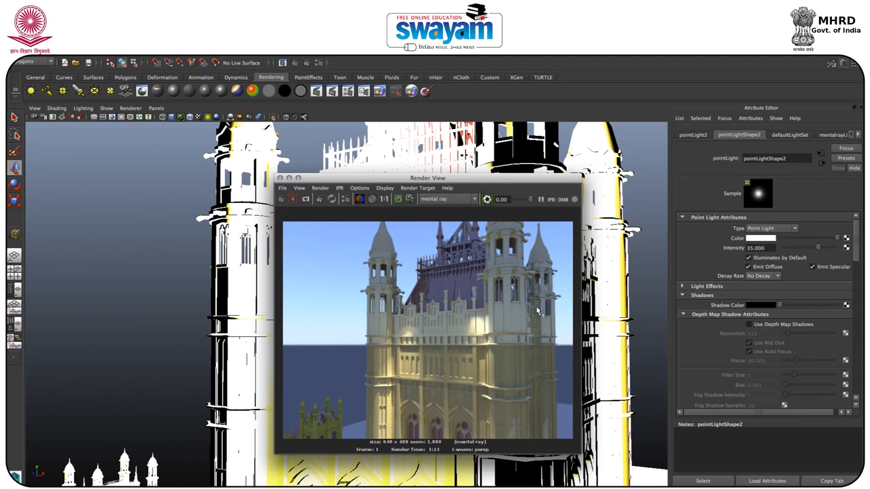
left_click(281, 178)
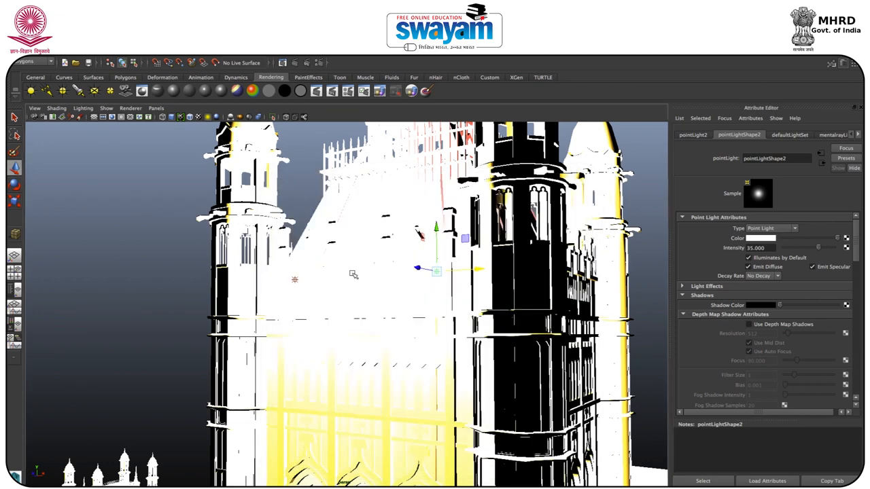
Step: Lower the second point light slightly, return the viewport to plain shaded display, and duplicate the light upward toward the roof
left_click(437, 236)
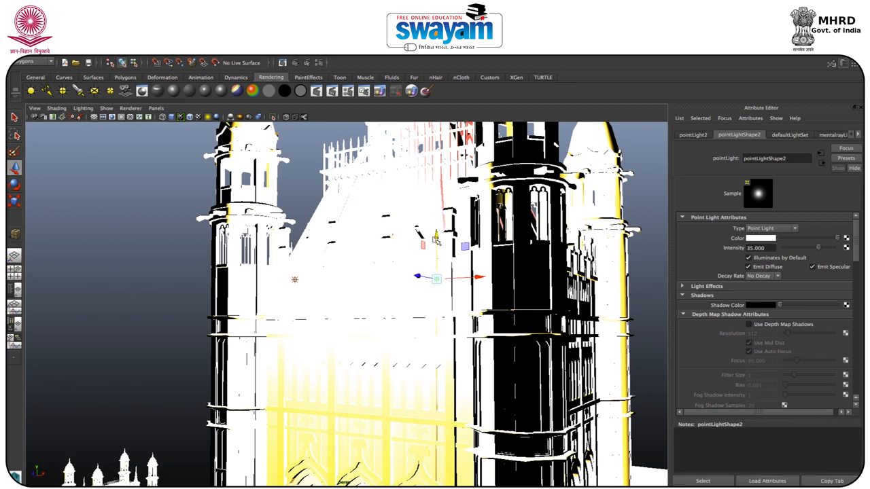
key("5")
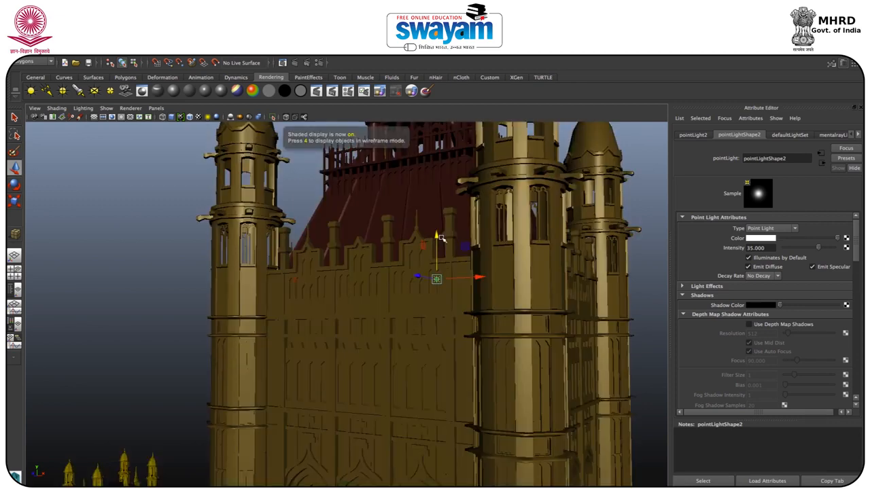
key("ctrl+d")
left_click_drag(442, 247, 492, 235)
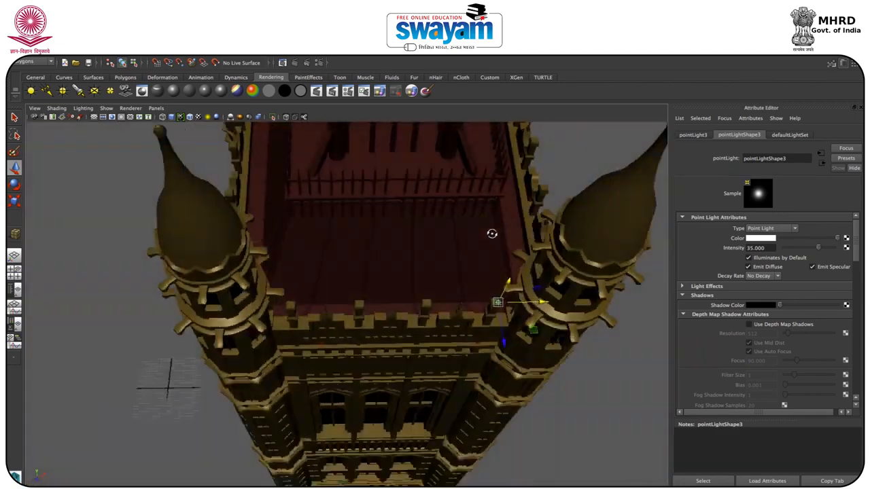
Step: Position the third point light over the sloping red roof, just below the railing and near the corner tower
left_click(495, 304)
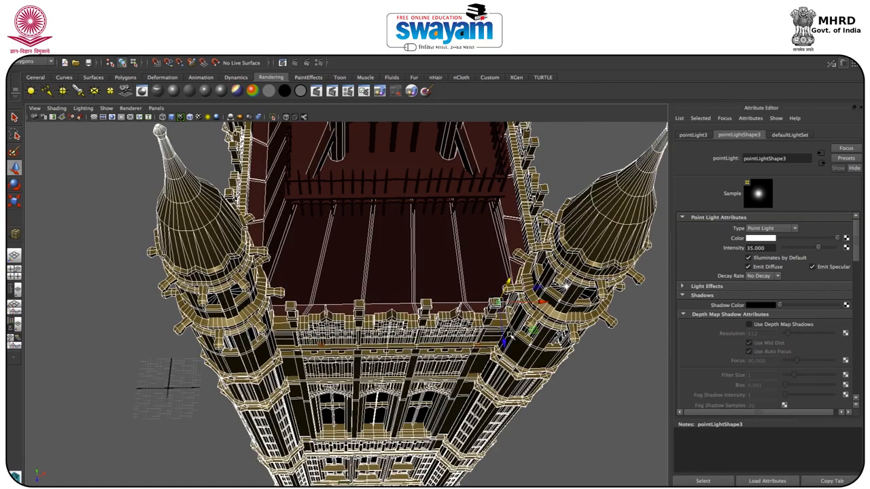
key("ctrl+z")
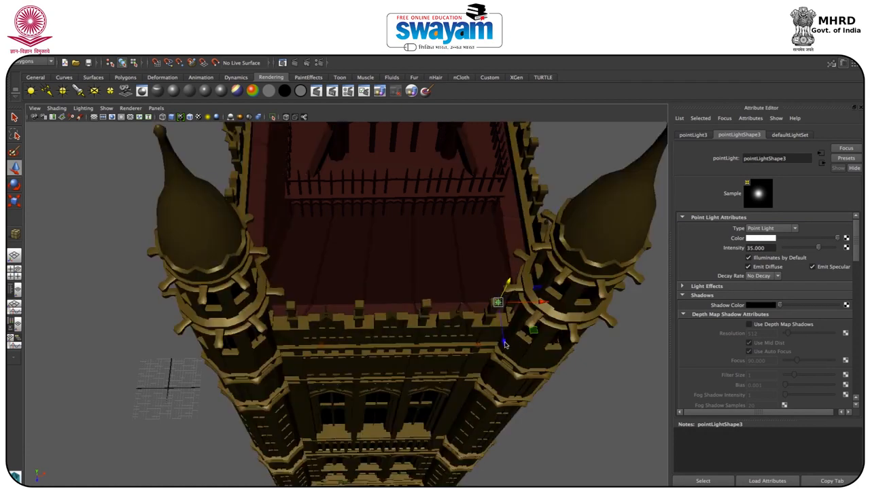
left_click_drag(505, 343, 468, 232)
left_click(467, 228)
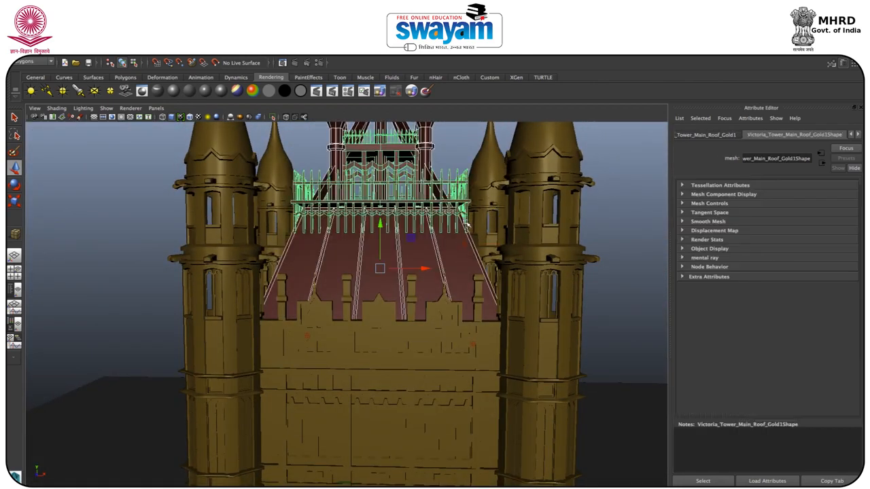
left_click(467, 229)
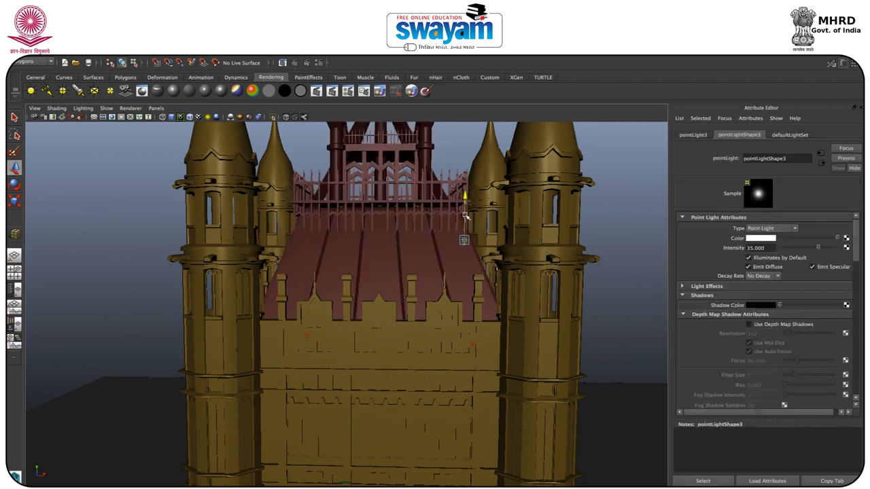
left_click_drag(451, 238, 440, 263, "alt")
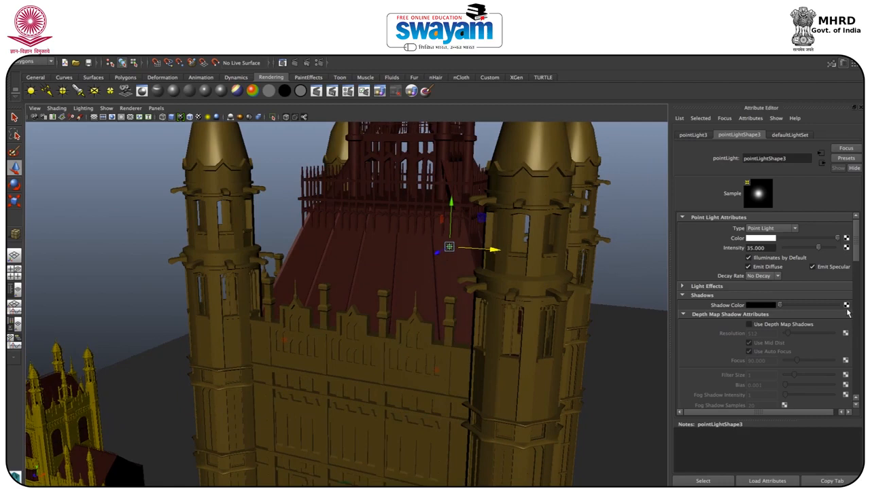
Step: Attach a new mental ray light profile to the third point light and load three-lobe-umbrella.ies from the ies-lights-pack folder
left_click_drag(858, 271, 858, 401)
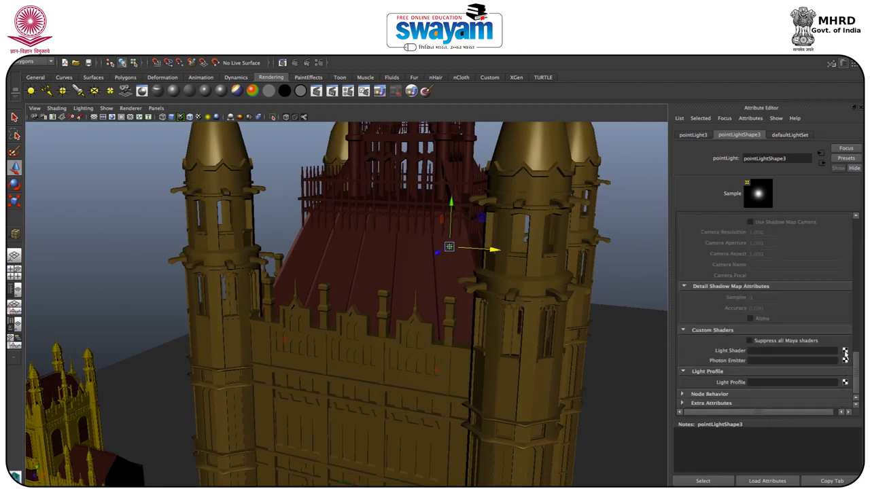
left_click(845, 383)
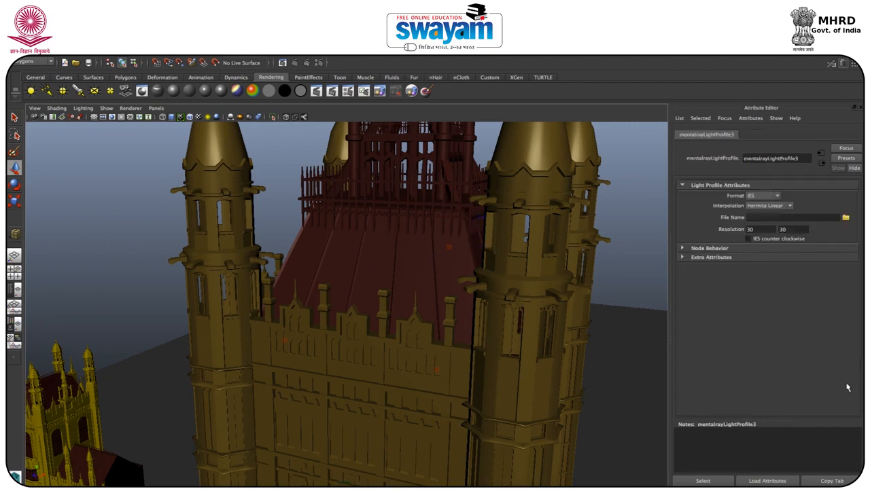
left_click(846, 219)
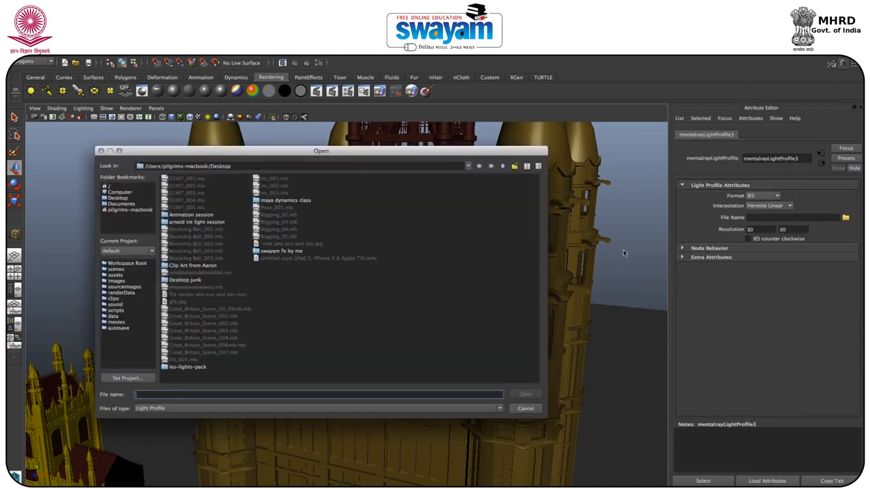
left_click(191, 368)
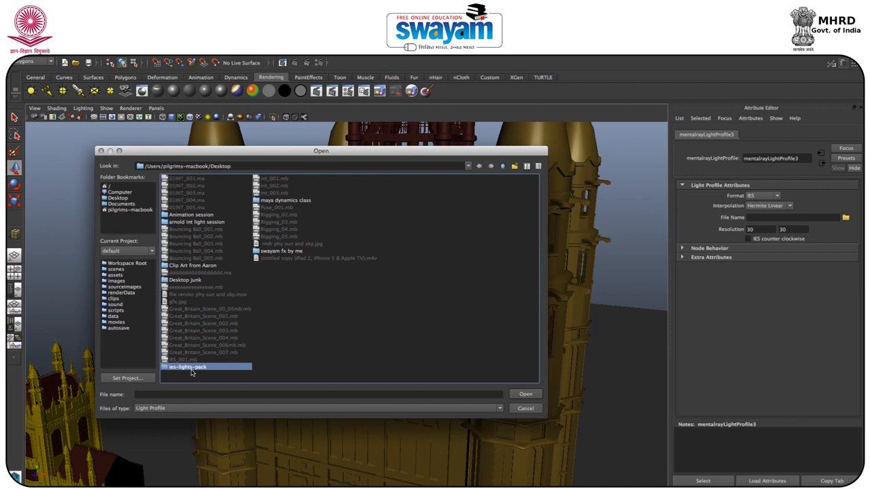
double_click(199, 370)
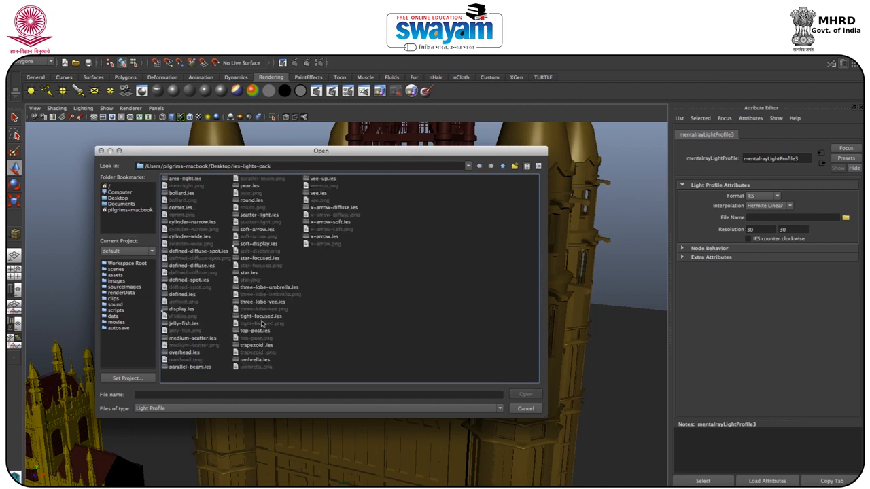
left_click(262, 288)
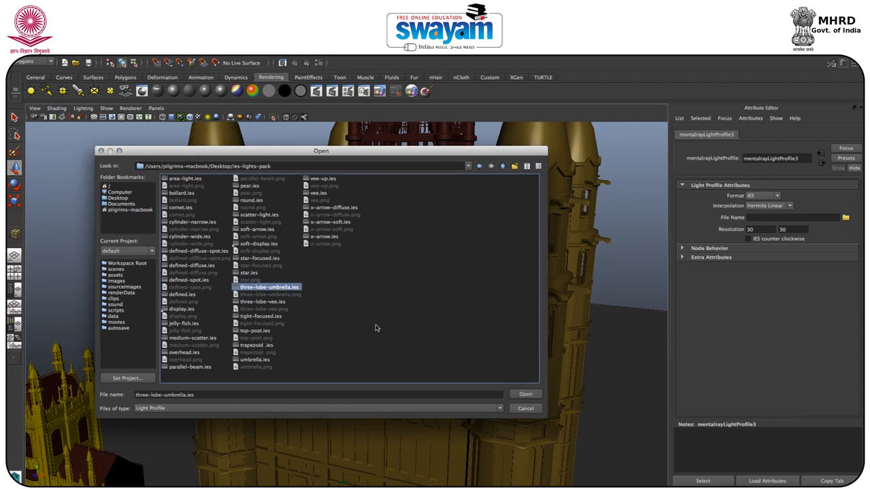
left_click(529, 395)
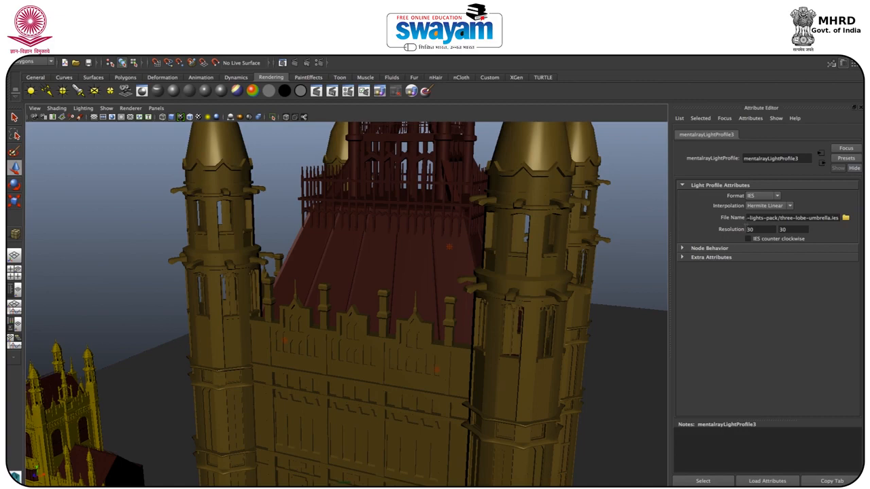
Step: Duplicate the third point light and move the copy sideways to the middle of the sloping red roof
left_click(449, 250)
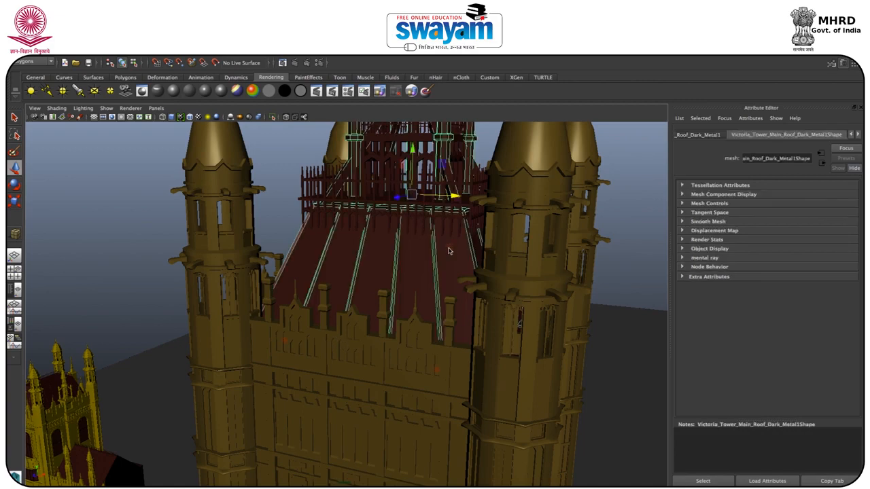
left_click(448, 246)
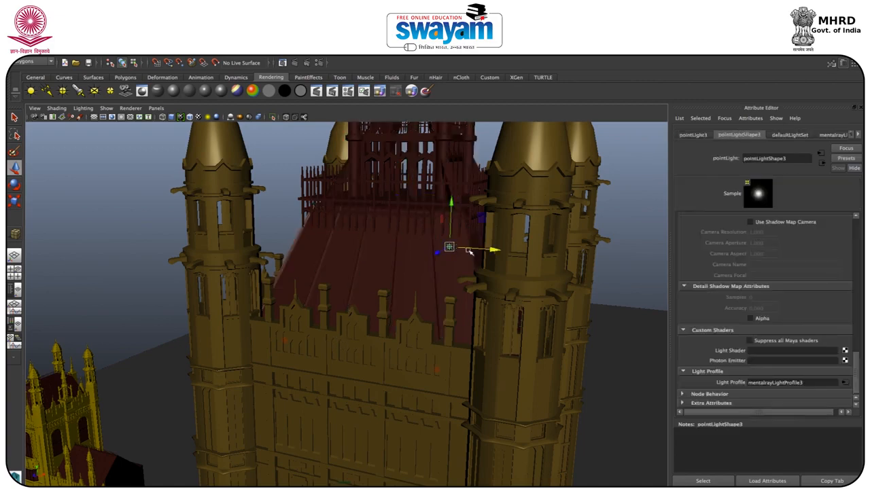
left_click_drag(859, 359, 852, 220)
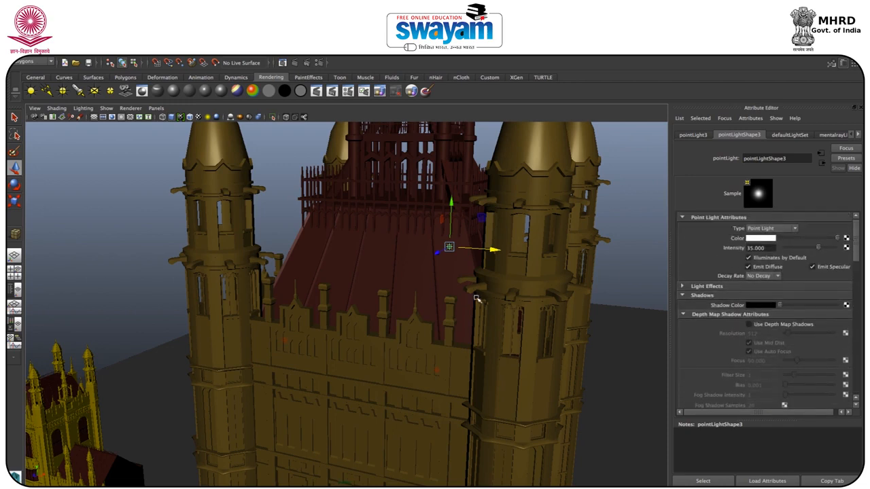
key("ctrl+d")
left_click_drag(485, 250, 418, 249)
Step: Attach a new mental ray light profile to the fourth point light and load three-lobe-umbrella.ies from the ies-lights-pack folder
left_click_drag(856, 243, 855, 394)
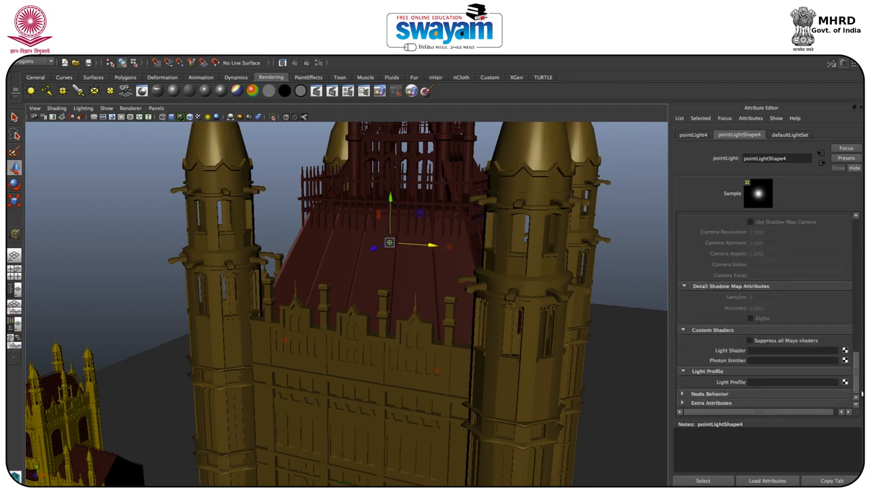
left_click(842, 381)
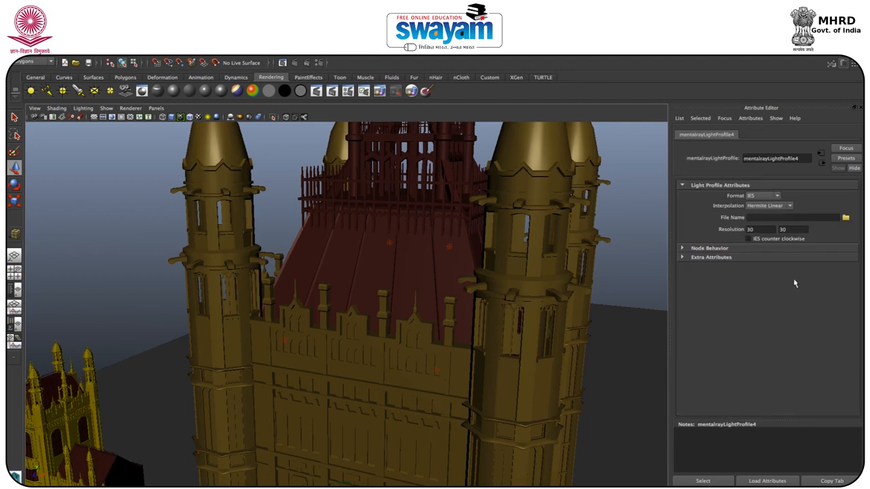
left_click(846, 218)
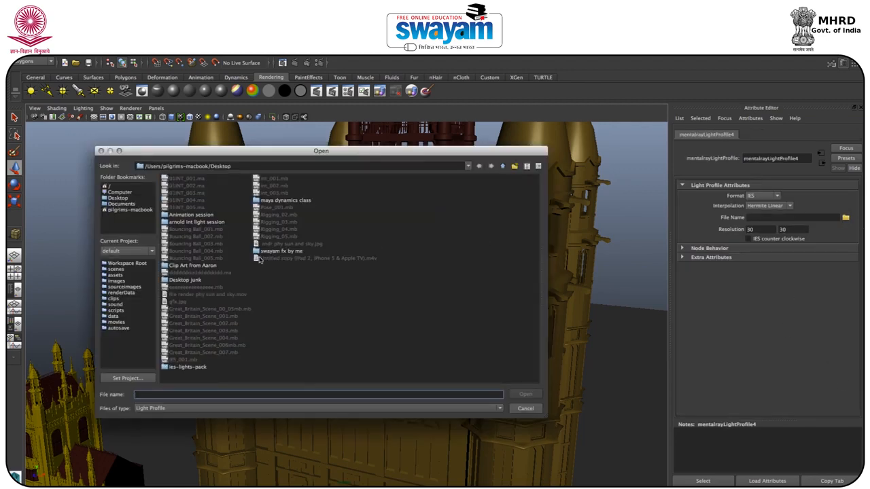
double_click(197, 367)
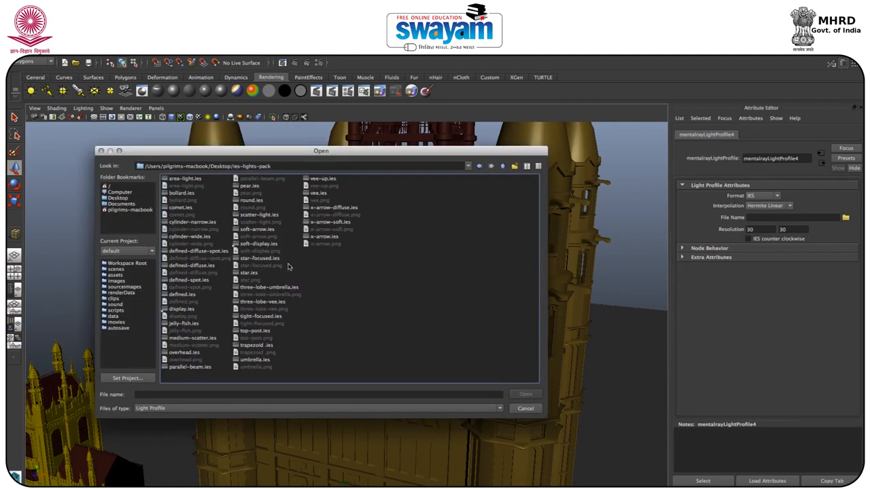
left_click(262, 288)
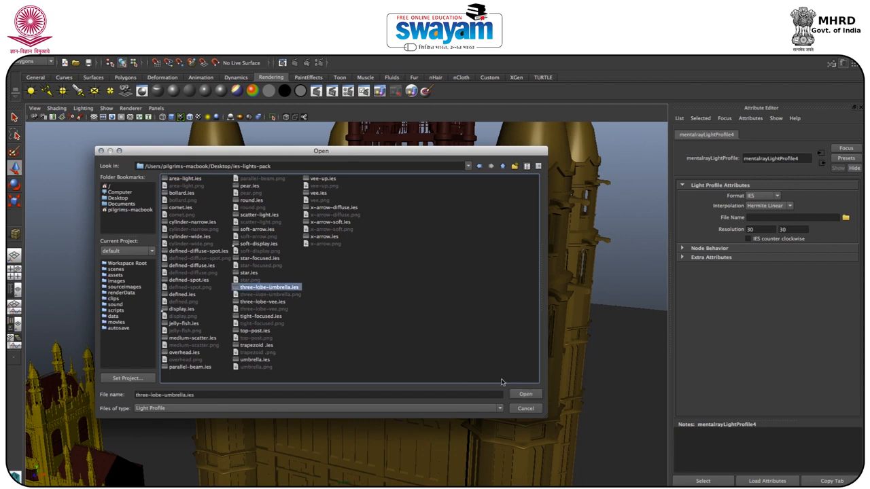
left_click(526, 395)
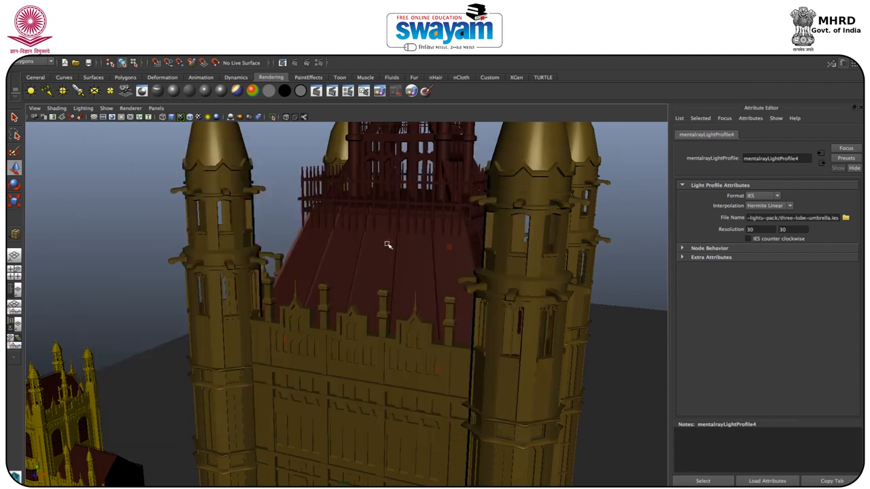
Step: Duplicate the mid-roof point light and move the copy sideways to the far end of the red roof
left_click(388, 247)
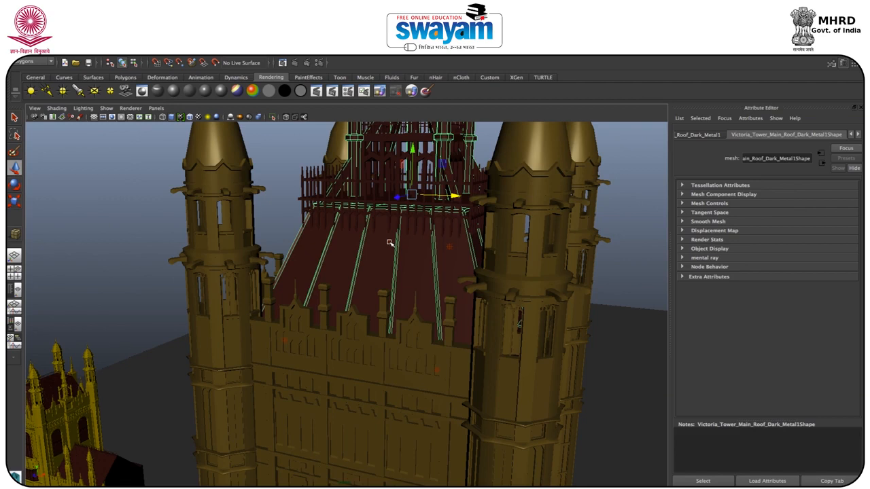
left_click(390, 242)
left_click_drag(403, 243, 327, 240)
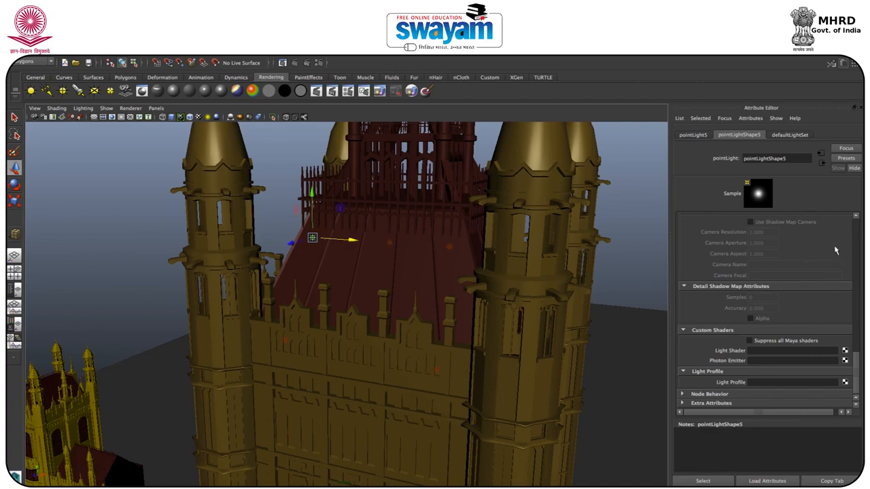
Step: Attach a new mental ray light profile to the fifth point light and load three-lobe-umbrella.ies from the ies-lights-pack folder
left_click(845, 383)
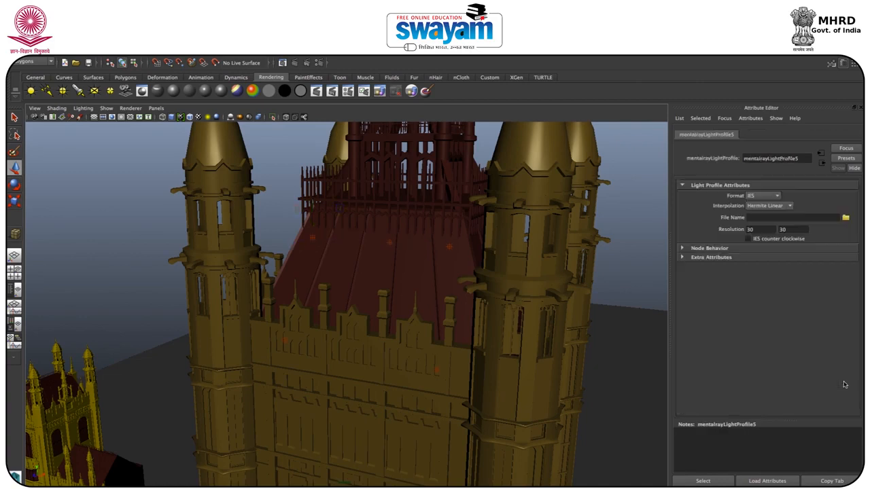
left_click(845, 218)
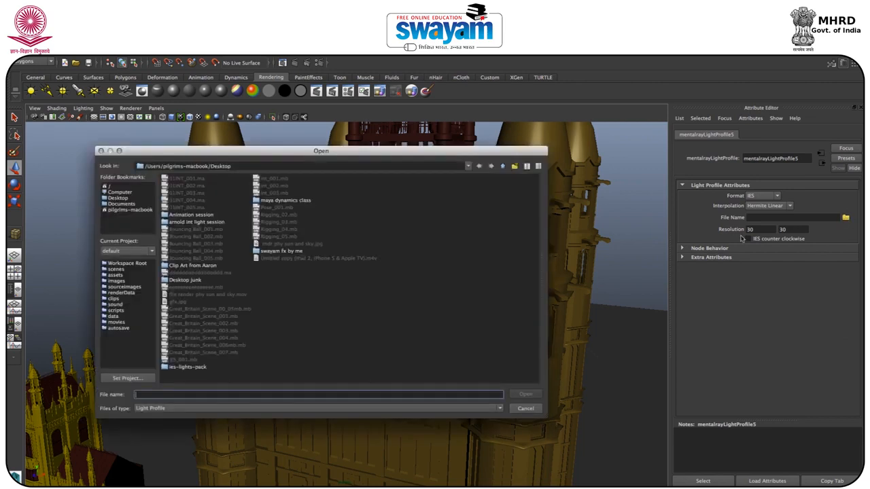
double_click(191, 371)
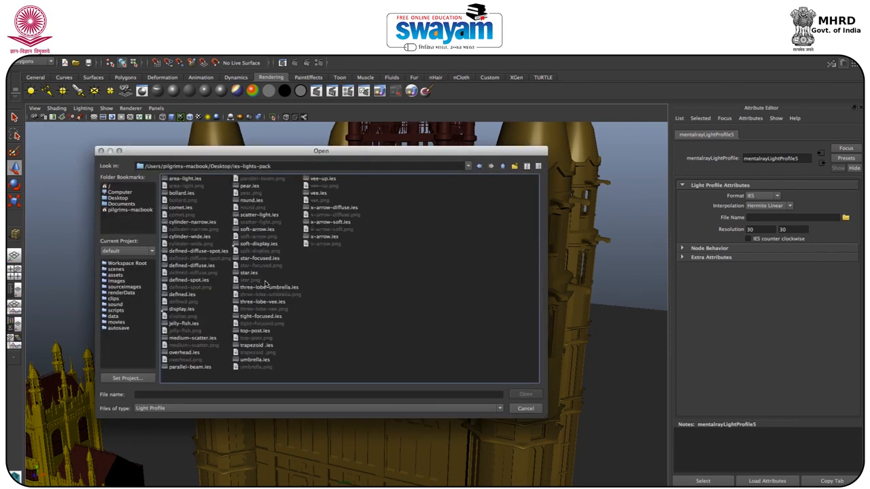
left_click(284, 289)
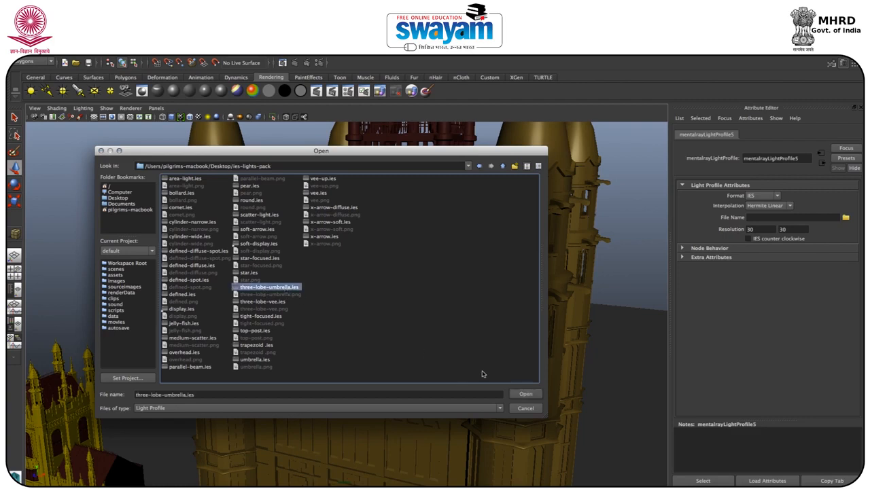
left_click(526, 395)
Step: Render the building from a lower angle to check the three roof lights, then close the render
left_click_drag(445, 378, 446, 344, "alt")
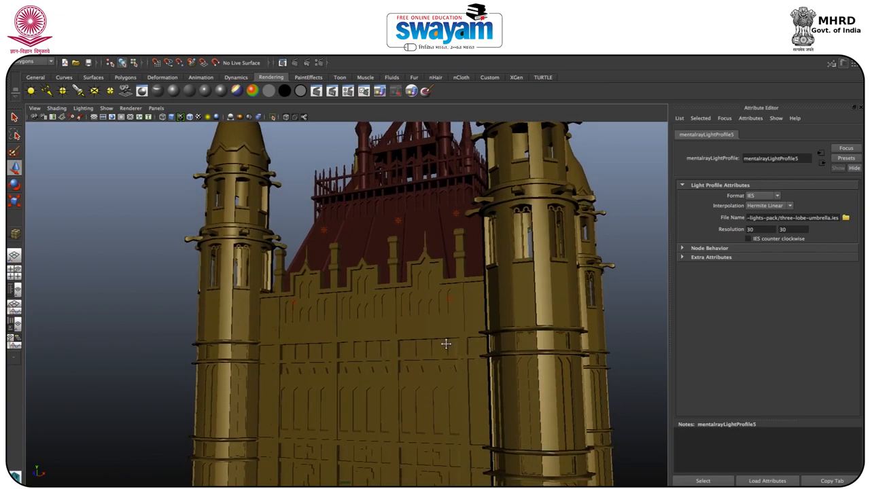
left_click(295, 63)
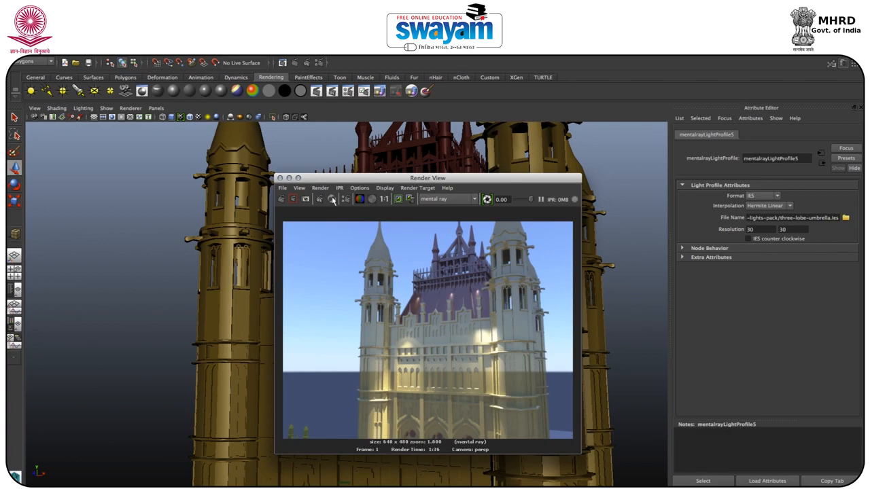
left_click(280, 178)
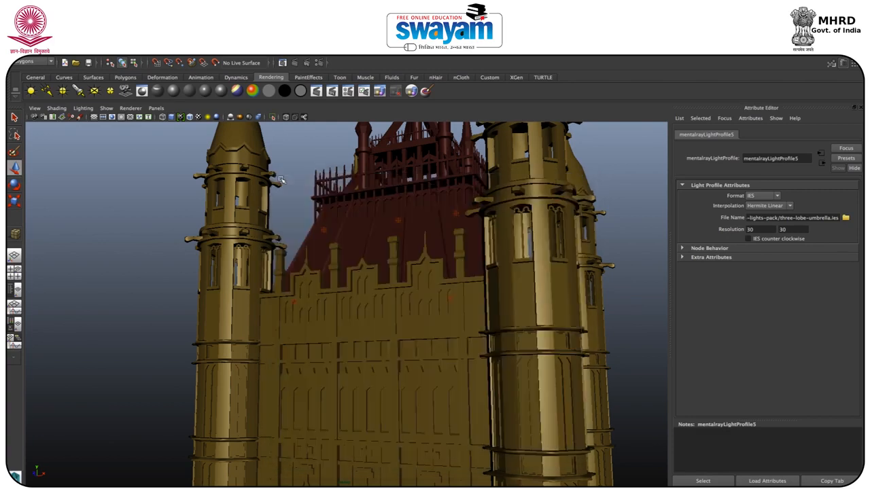
Step: Select the three roof point lights together and adjust their distance from the roof slope
left_click(326, 230)
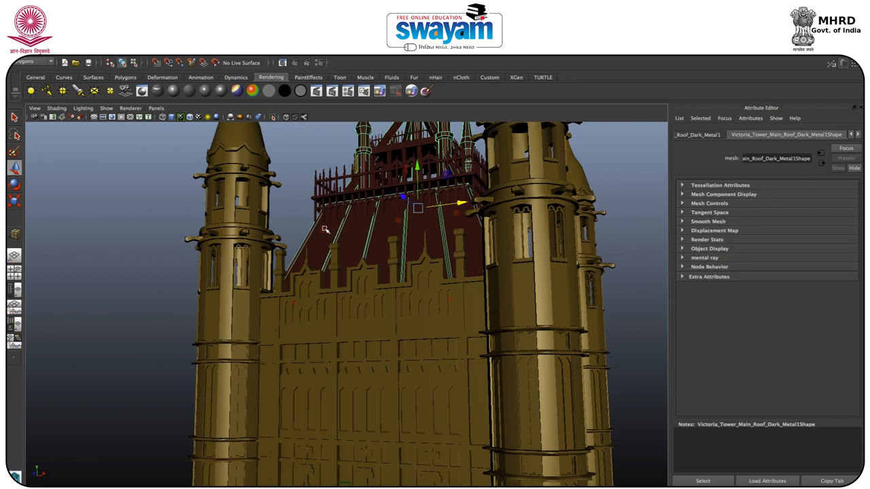
left_click(324, 230)
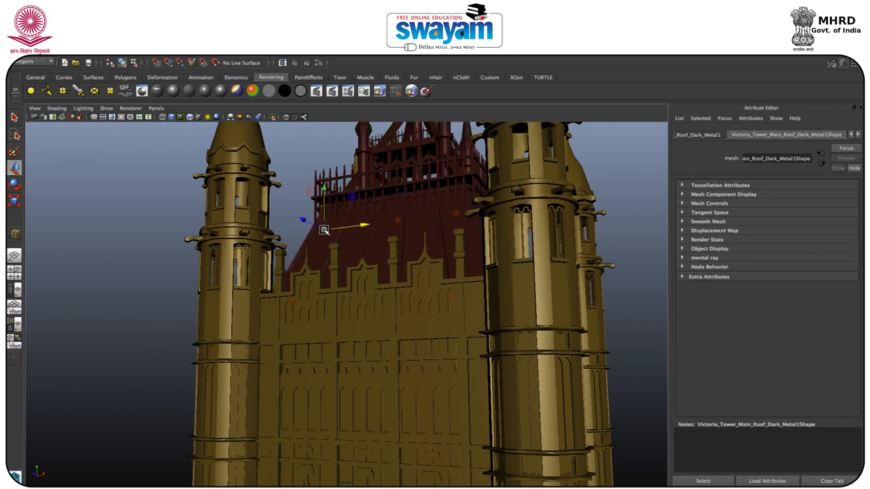
left_click(401, 223)
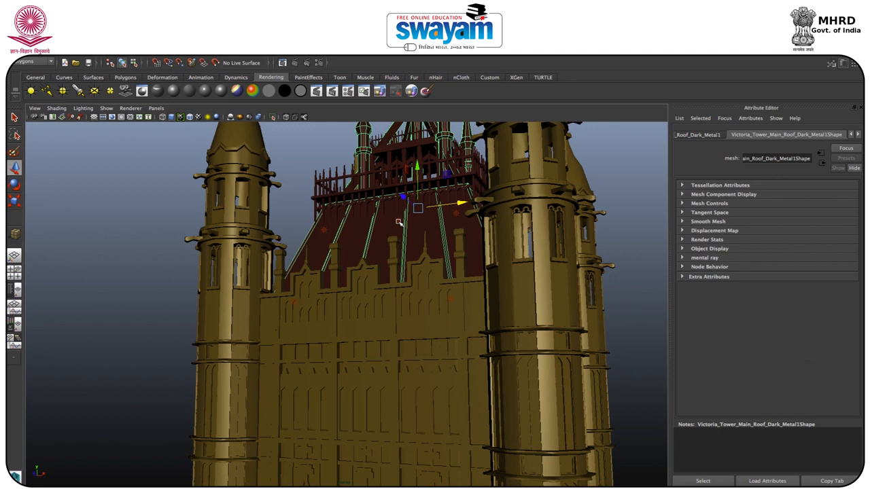
left_click(398, 219)
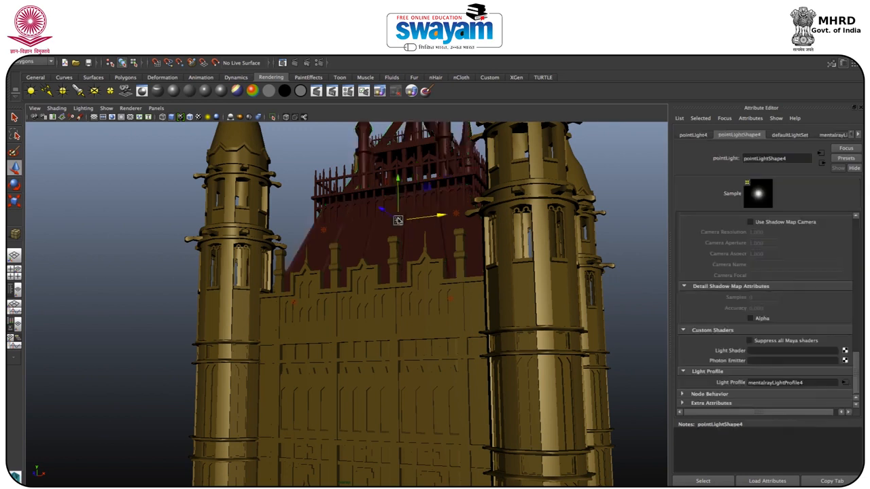
left_click(322, 231)
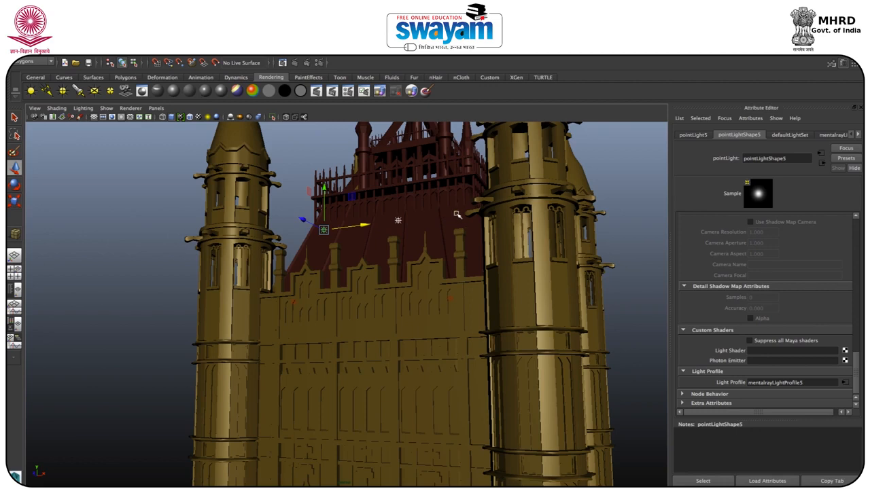
left_click(455, 213)
left_click_drag(435, 243, 405, 294, "alt")
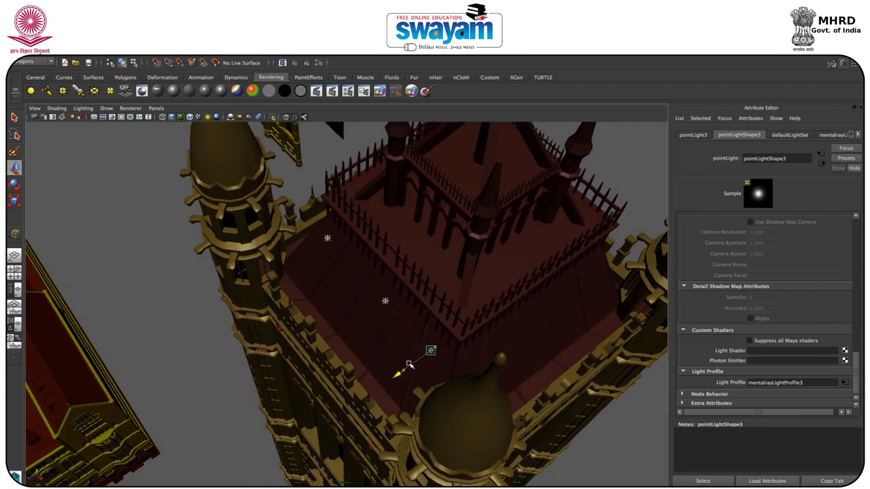
left_click_drag(413, 365, 459, 319, "alt")
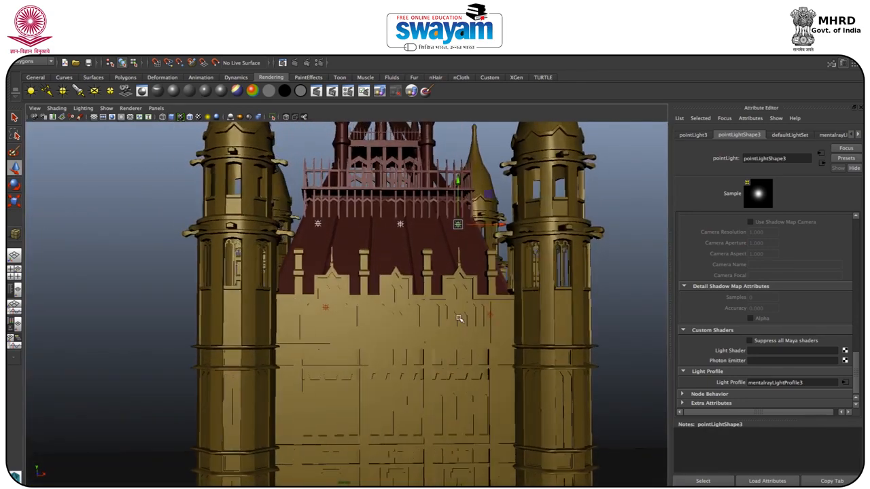
Step: Duplicate the point light at one end of the red roof and move the copy out to the upper section of the nearby corner tower
left_click(299, 162)
left_click(319, 227)
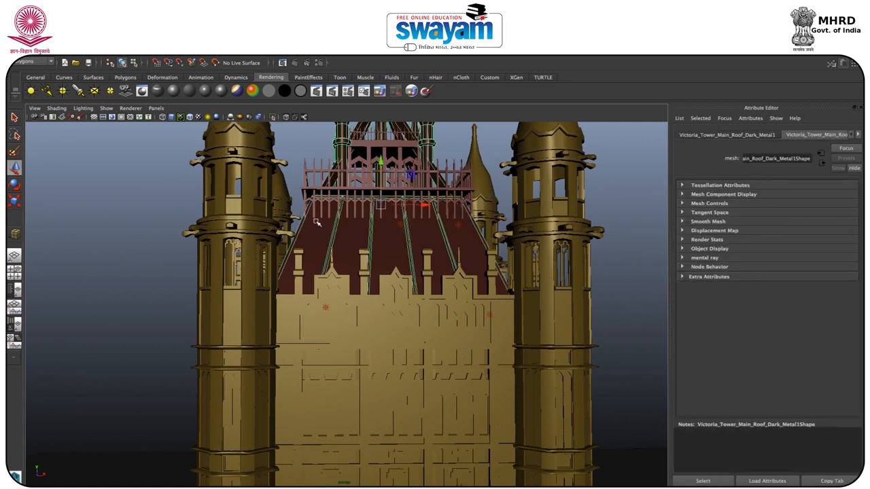
left_click(317, 223)
left_click_drag(317, 223, 276, 269, "alt")
left_click(307, 237)
left_click_drag(303, 226, 279, 259)
left_click_drag(411, 226, 367, 275)
left_click_drag(503, 253, 378, 266)
left_click_drag(297, 233, 313, 232)
left_click_drag(287, 198, 286, 153)
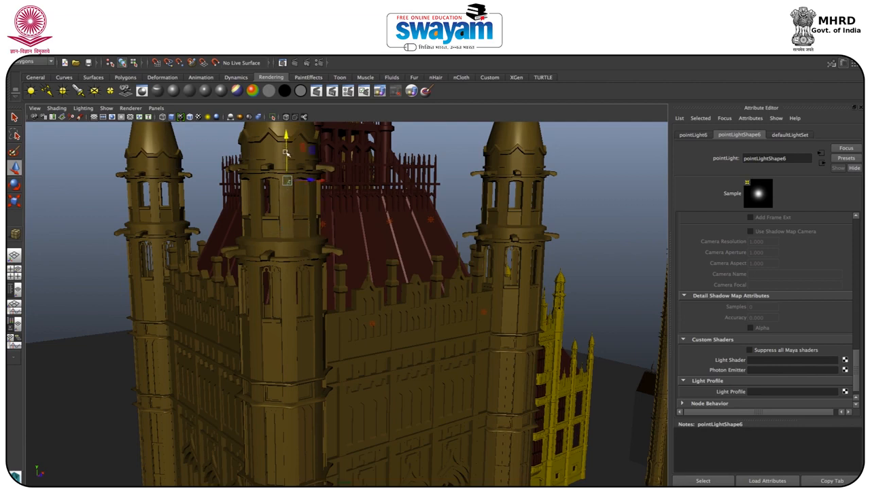
Step: Position the new point light close to the corner tower's pillar, just beneath the upper ledge
key("f")
scroll(372, 251, "down", 10)
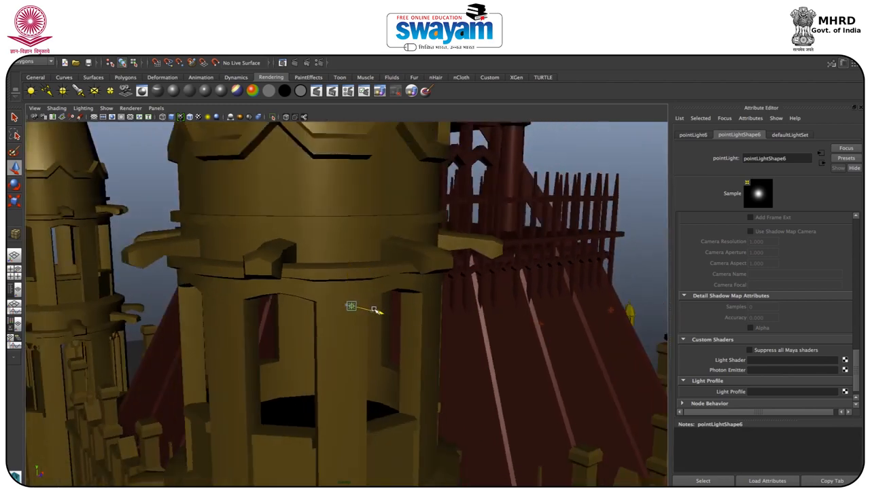
key("w")
left_click_drag(371, 310, 329, 290, "alt")
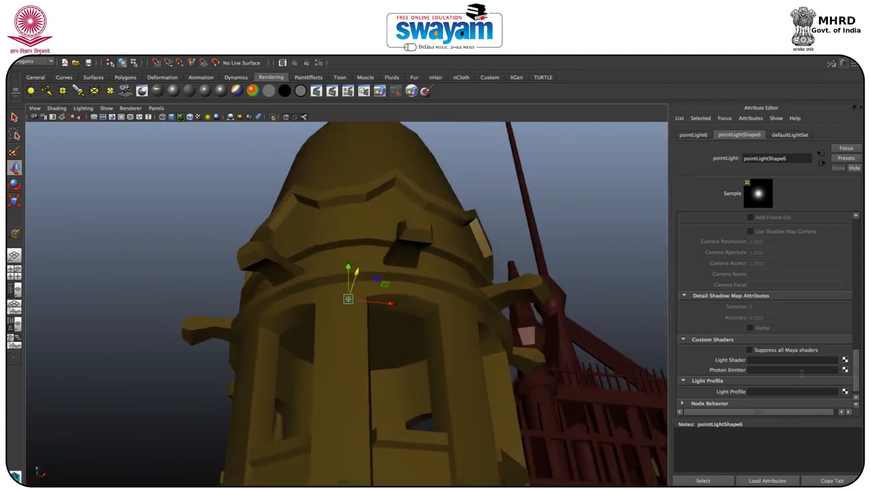
Step: Attach a new mental ray light profile to the first corner-tower light and load three-lobe-umbrella.ies from the ies-lights-pack folder
left_click(845, 393)
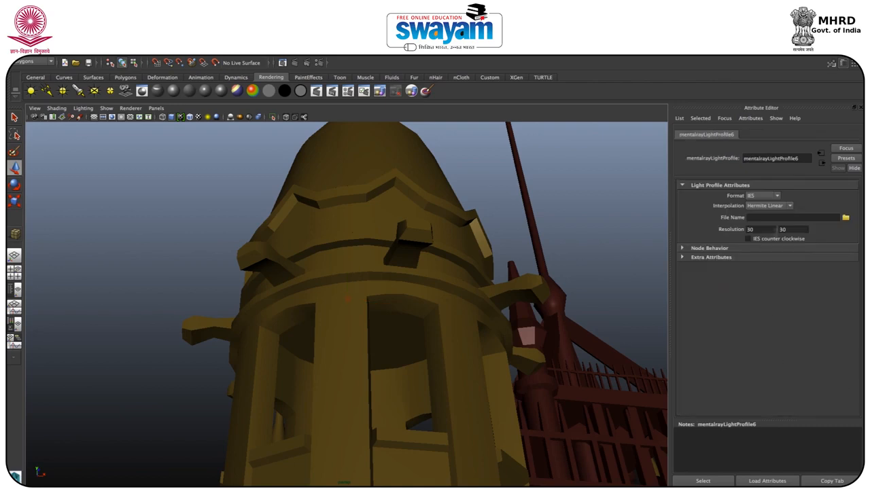
left_click(846, 218)
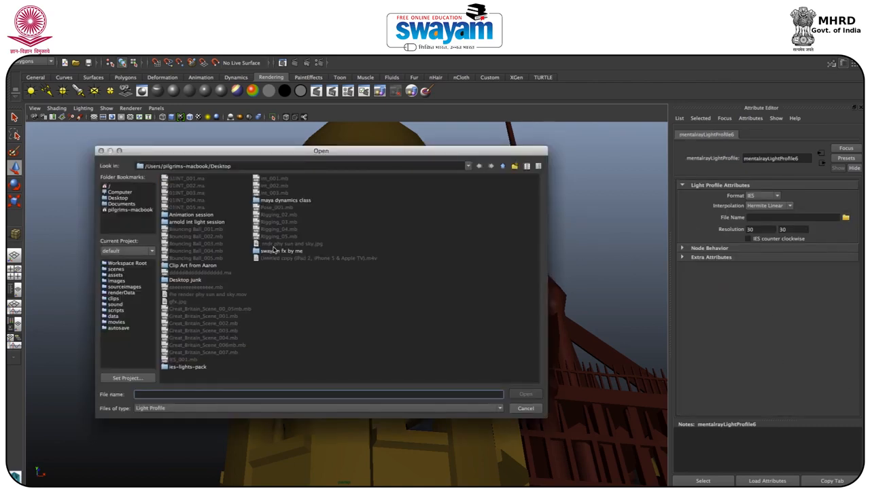
double_click(184, 367)
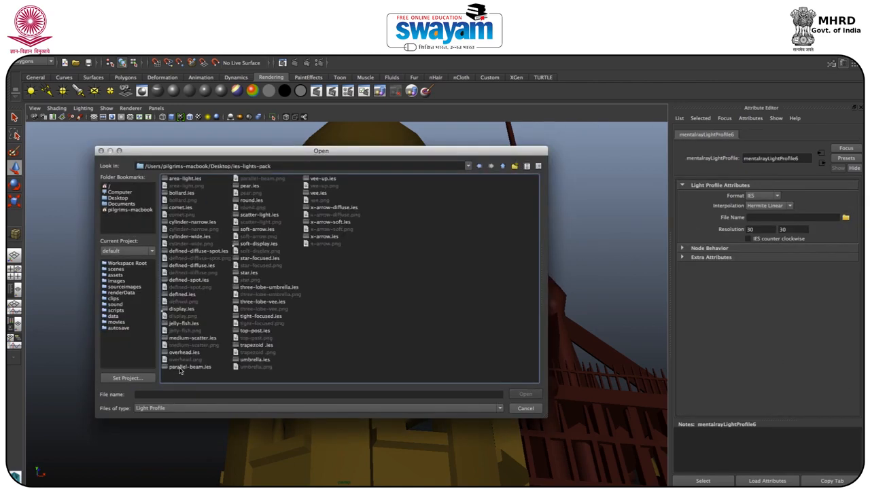
left_click(268, 288)
left_click(524, 394)
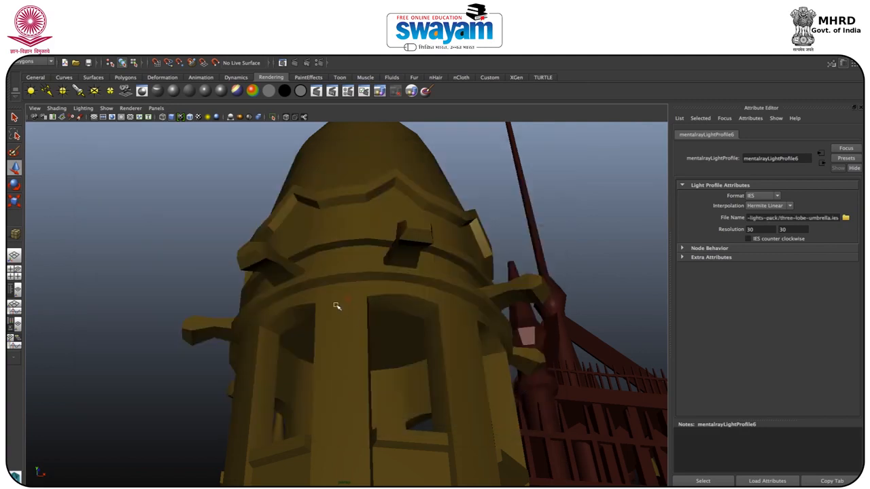
Step: Duplicate the corner tower's point light and shift the copy sideways around the same tower at the same height
left_click(348, 304)
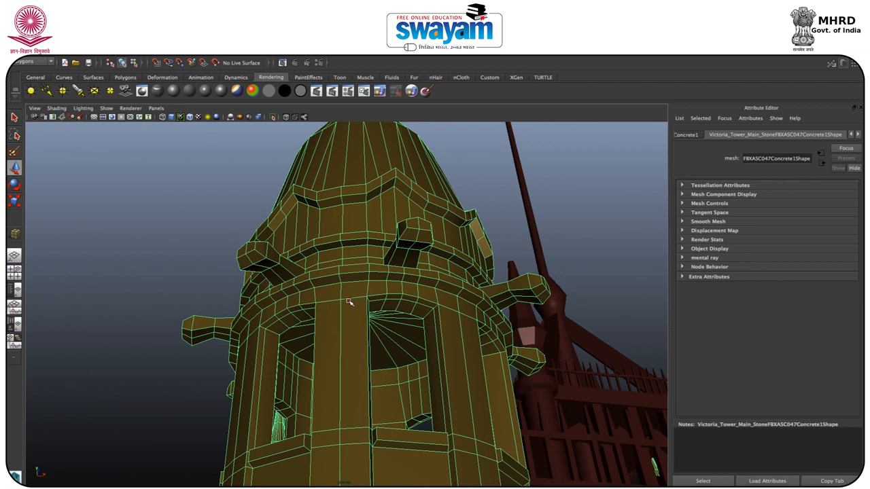
left_click(348, 298)
key("f")
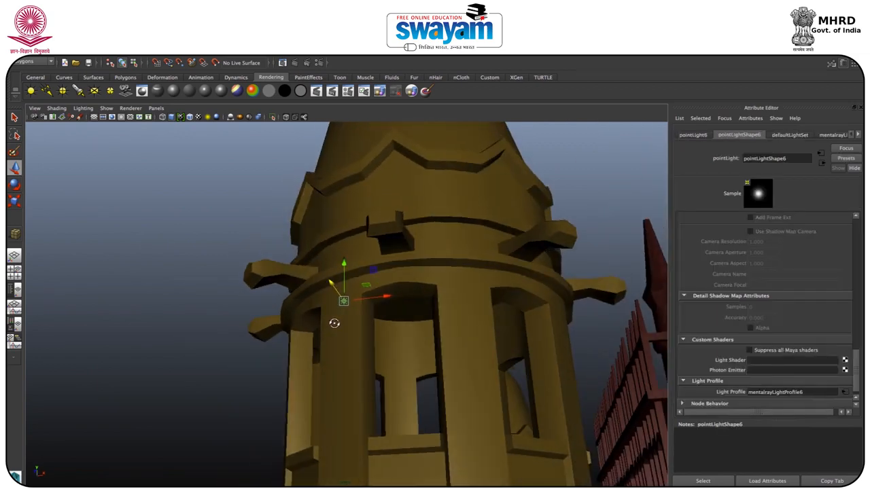
scroll(371, 317, "down", 5)
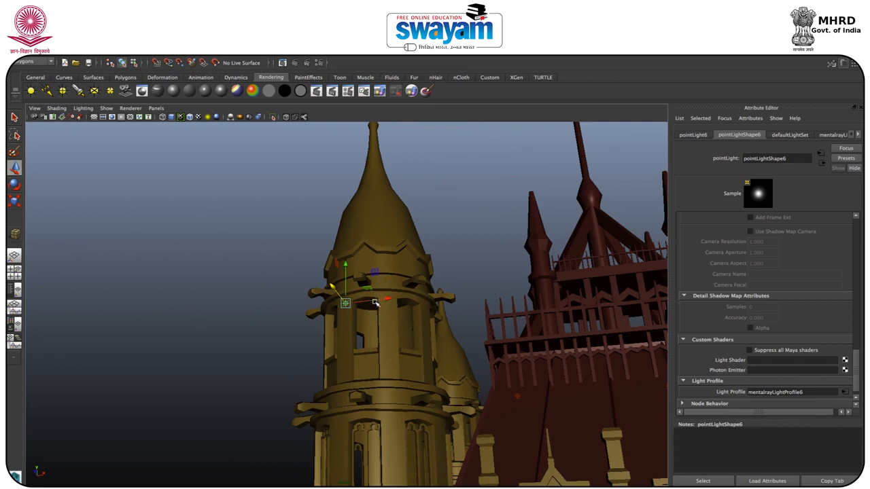
key("ctrl+d")
left_click_drag(382, 304, 363, 351)
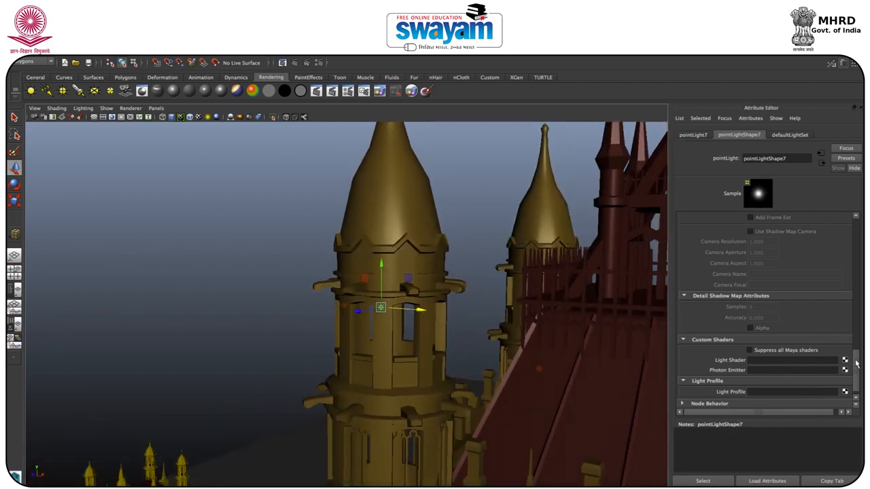
Step: Give the second light on this corner tower a new mental ray light profile using three-lobe-umbrella.ies from ies-lights-pack
left_click(845, 392)
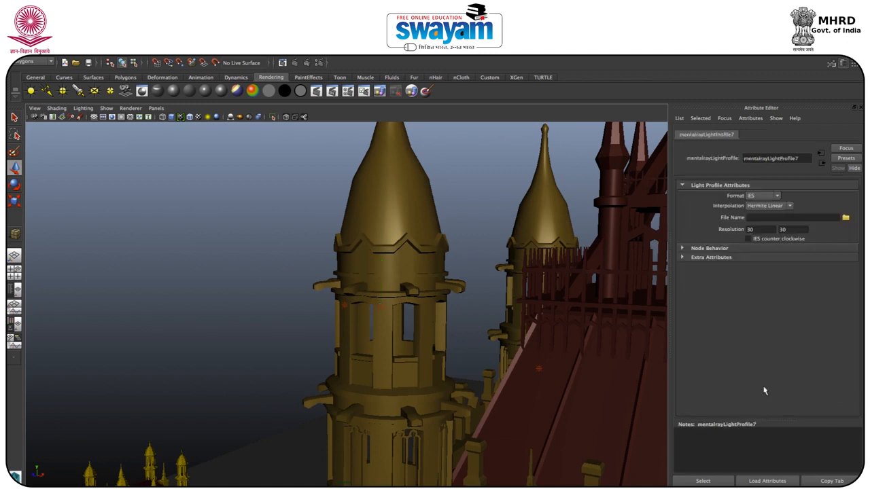
left_click(845, 218)
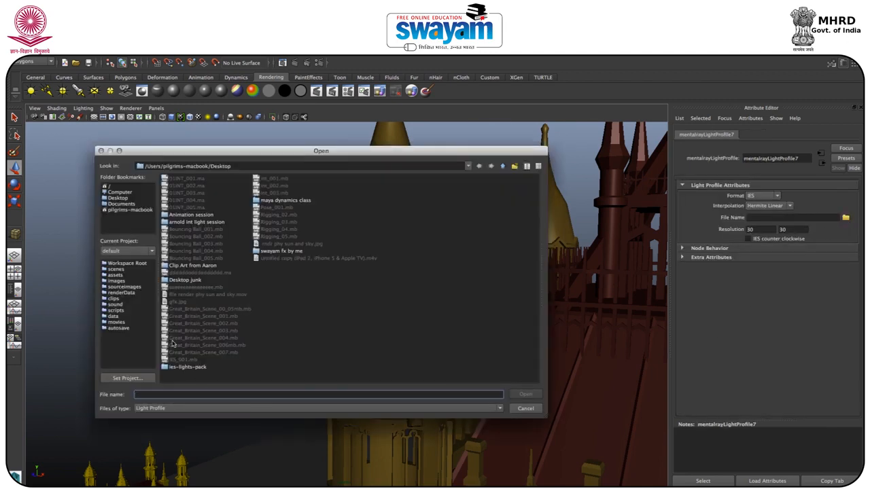
double_click(183, 367)
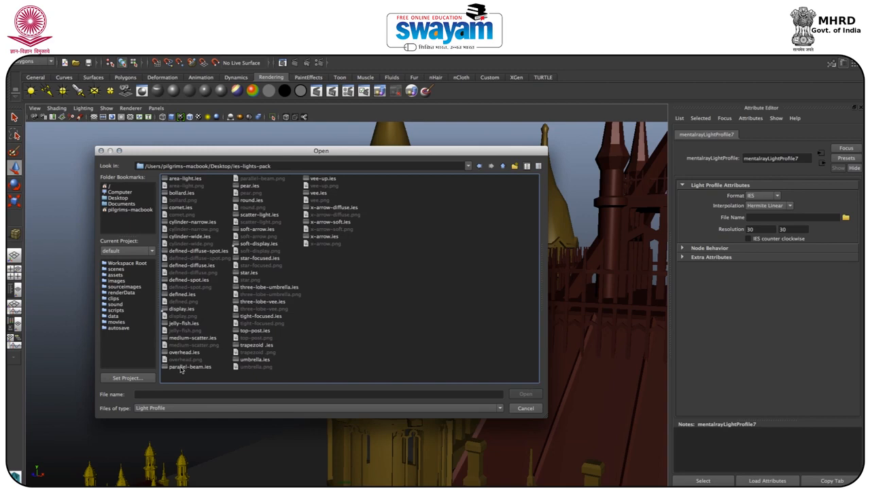
left_click(251, 302)
left_click(257, 288)
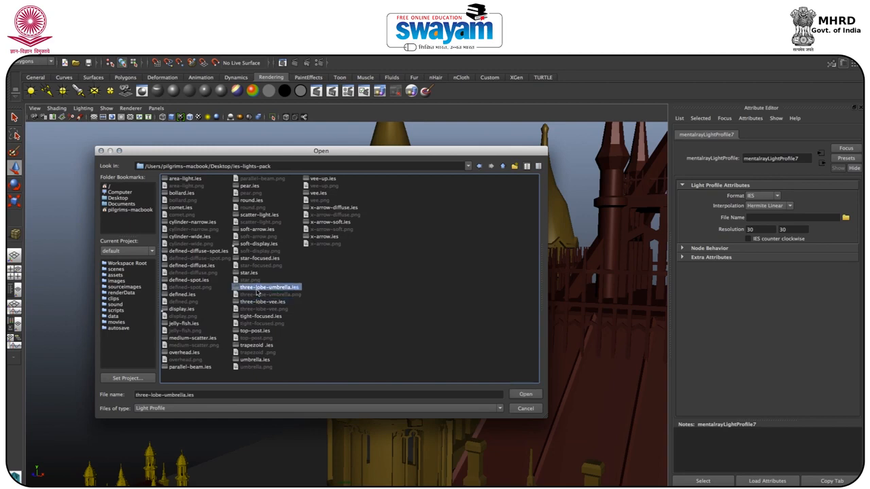
left_click(523, 395)
Step: Duplicate the tower point light and move the copy across the roof to the opposite corner tower, close beneath its upper ledge
left_click_drag(374, 337, 393, 309, "alt")
left_click(393, 309)
key("ctrl+d")
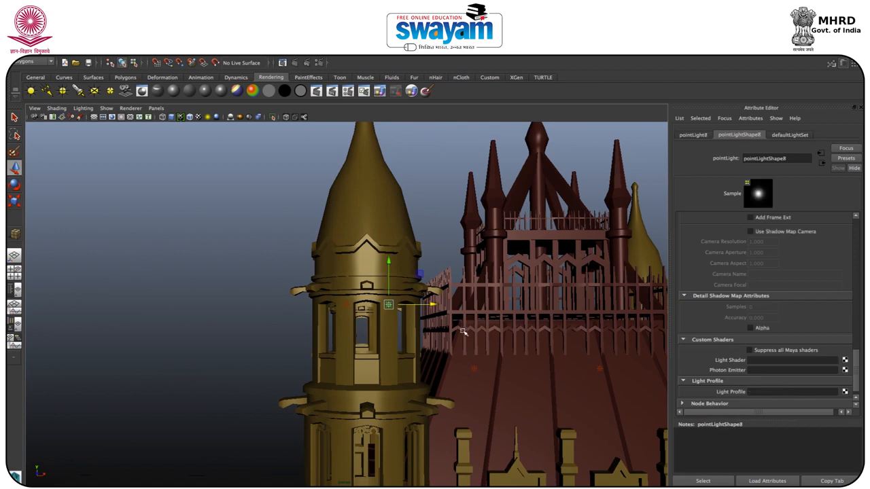
left_click_drag(429, 306, 642, 306)
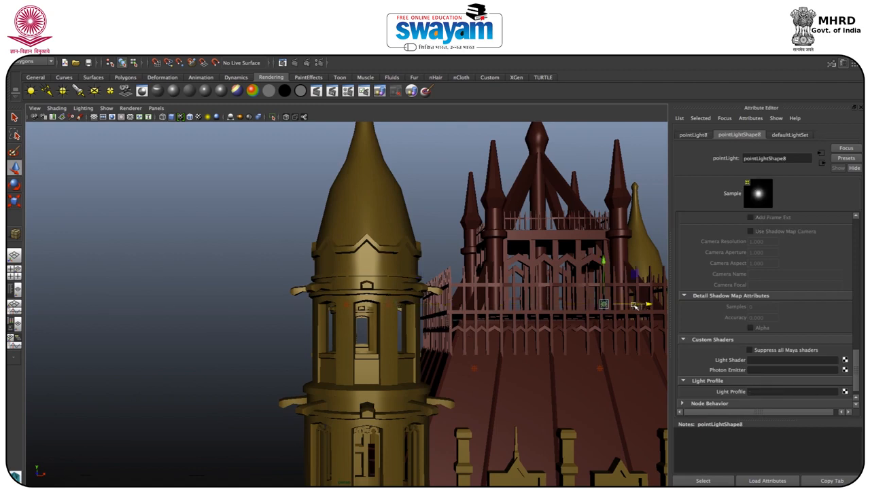
scroll(633, 306, "down", 5)
left_click_drag(479, 308, 636, 329)
key("f")
left_click_drag(360, 295, 320, 319, "alt")
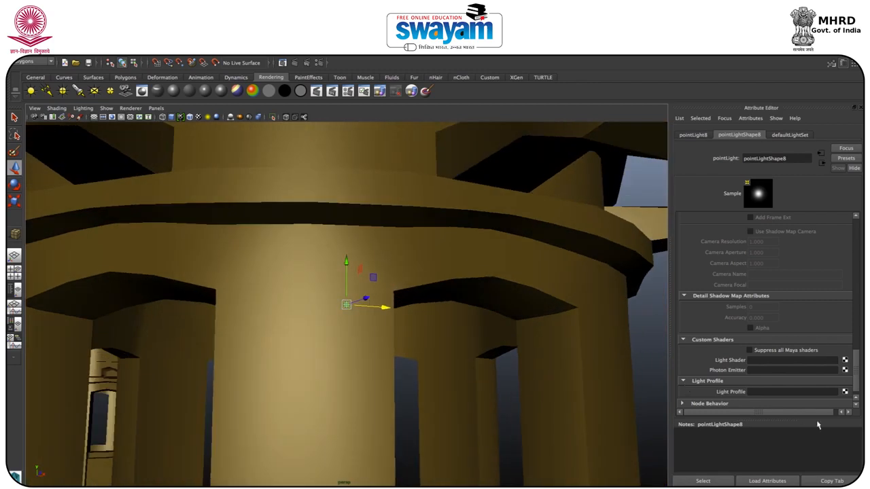
Step: Attach a new mental ray light profile to the opposite tower's point light and load three-lobe-umbrella.ies from the ies-lights-pack folder
left_click(845, 393)
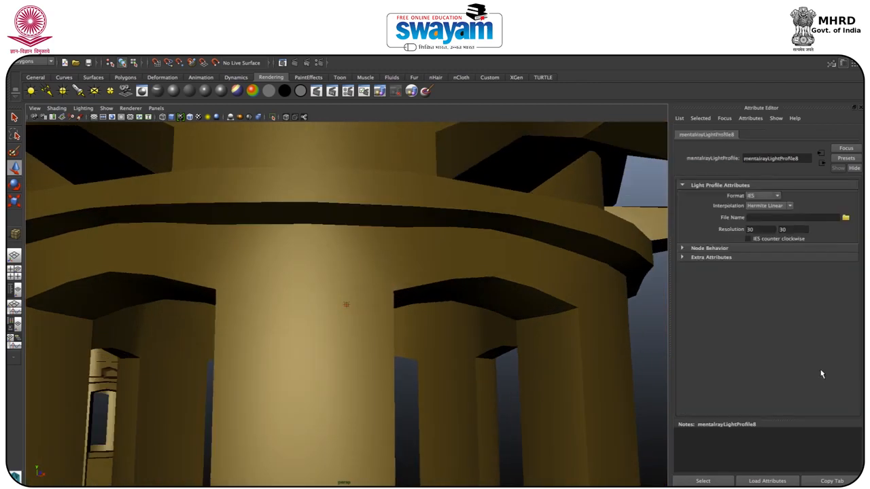
left_click(845, 218)
double_click(199, 368)
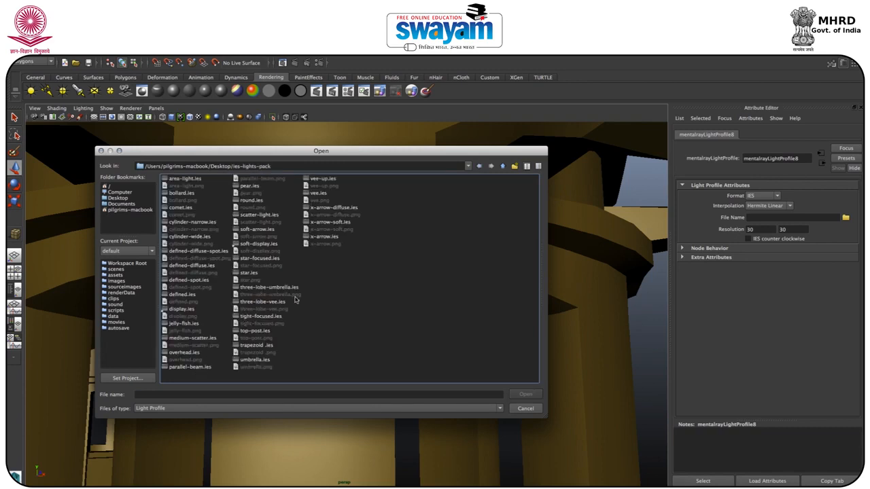
left_click(270, 288)
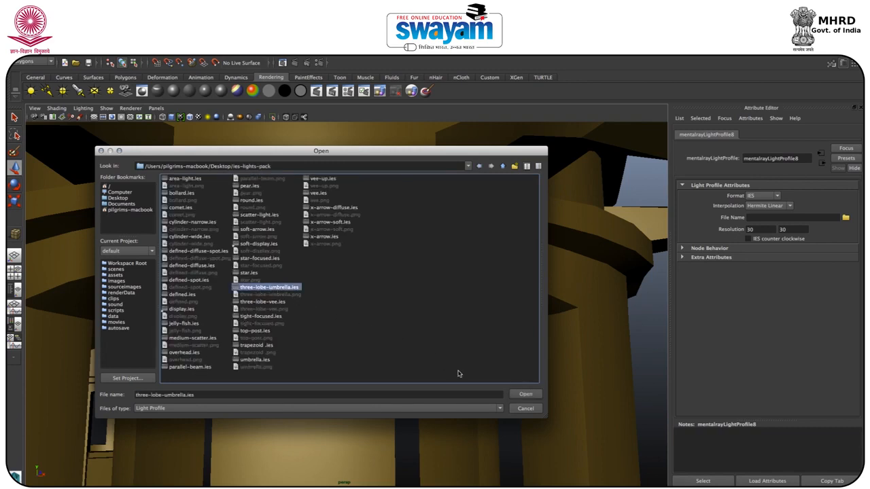
left_click(526, 394)
left_click(348, 304)
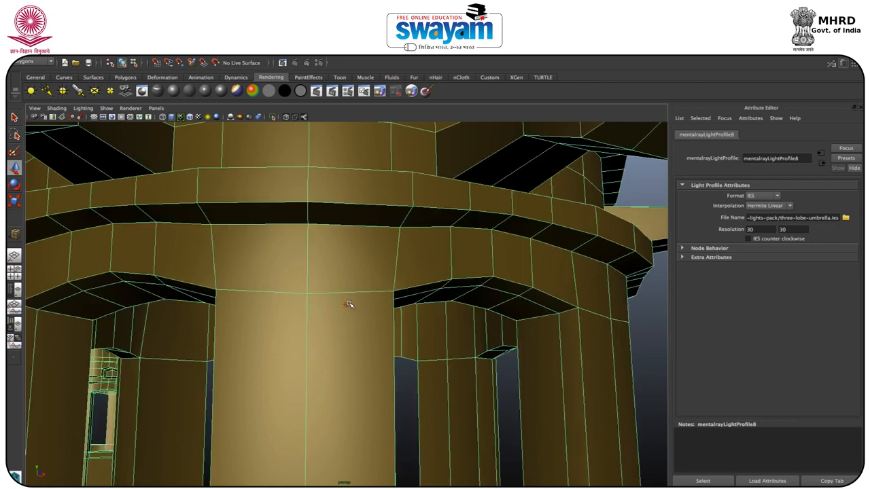
left_click(347, 305)
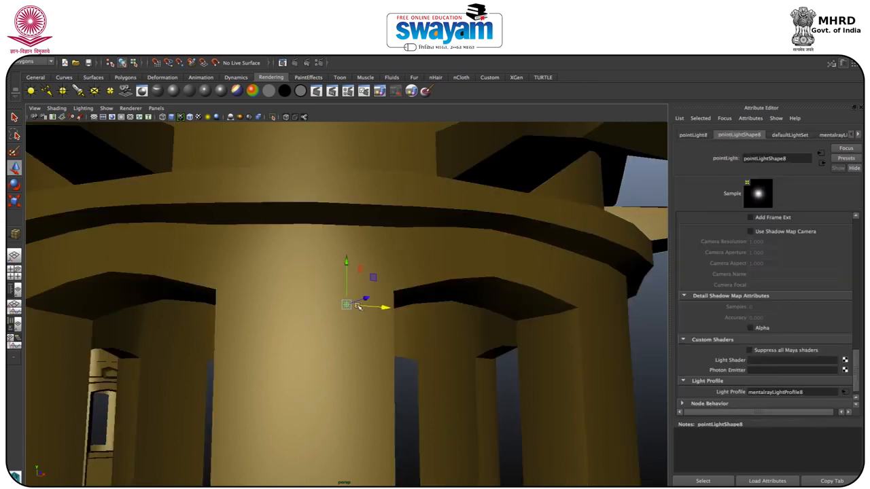
left_click(359, 310)
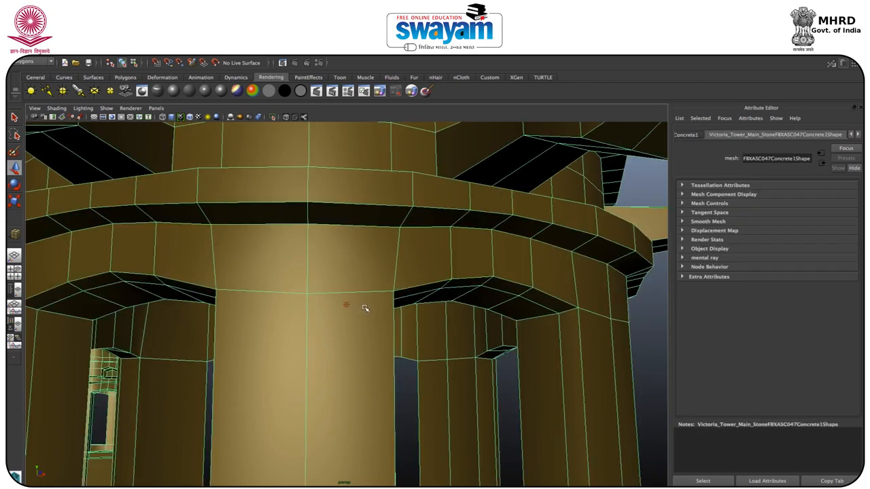
key("super+s")
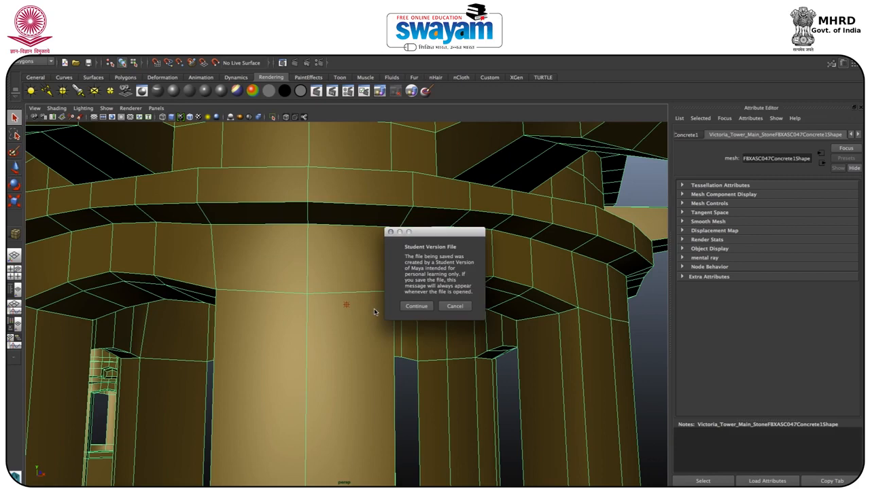
left_click(443, 309)
Step: Duplicate the opposite tower's point light and move the copy around that tower to sit near the pillar beneath the ledge
left_click(346, 304)
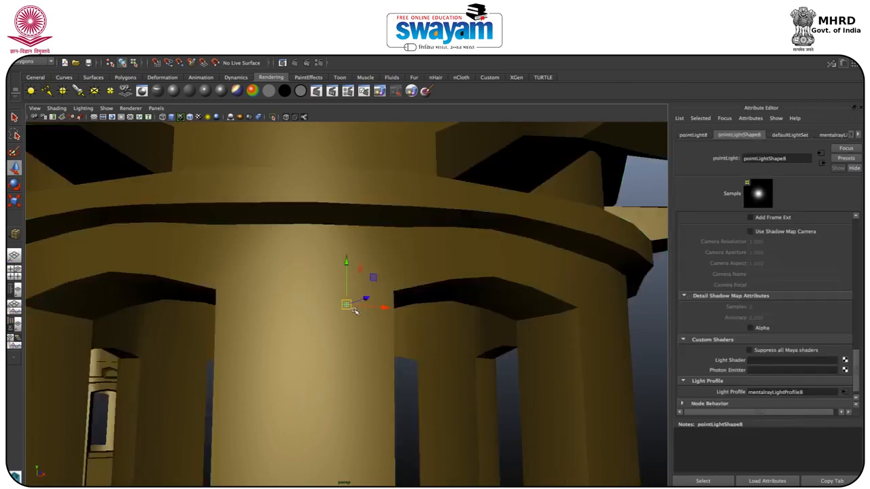
left_click_drag(379, 308, 321, 349)
scroll(349, 315, "down", 5)
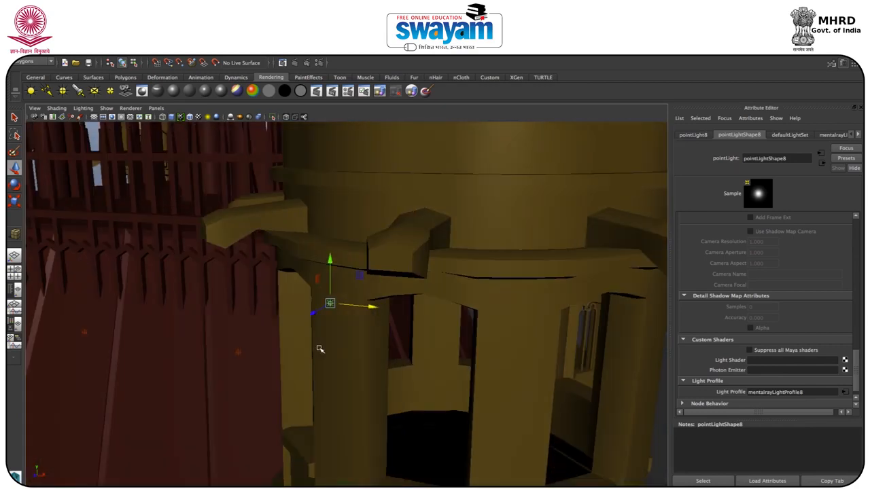
key("ctrl+d")
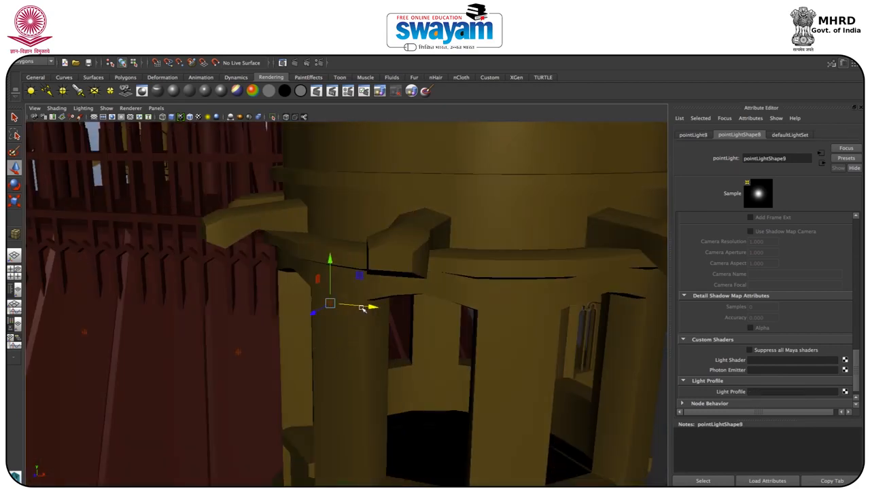
left_click_drag(379, 310, 431, 337)
key("ctrl+z")
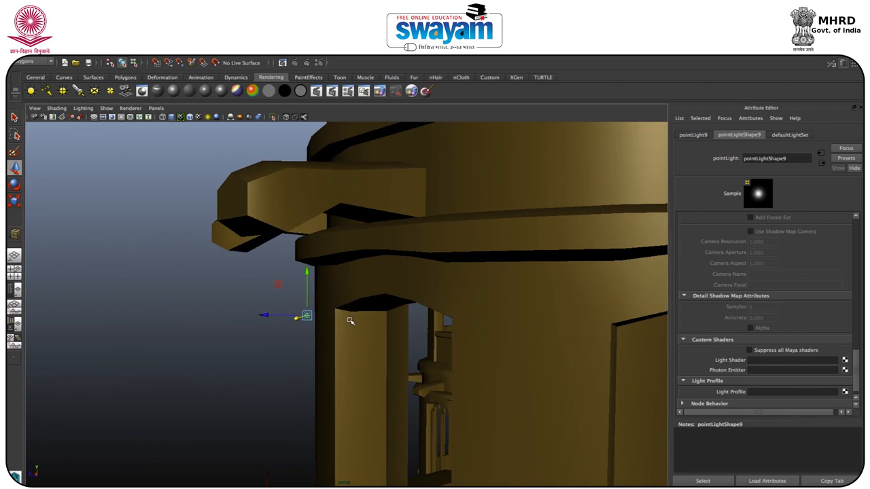
left_click_drag(296, 317, 332, 316, "alt")
Step: Attach a new mental ray light profile to the newly duplicated tower point light and load three-lobe-umbrella.ies from ies-lights-pack
left_click(337, 311)
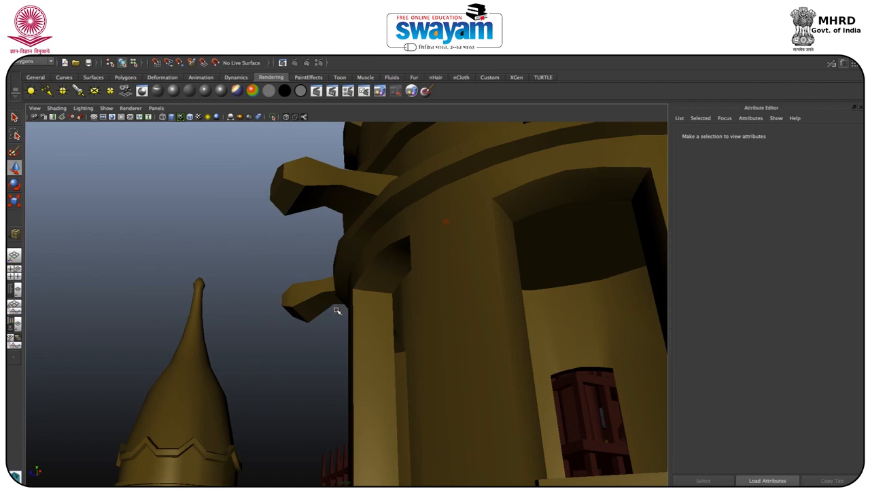
left_click(336, 312)
key("w")
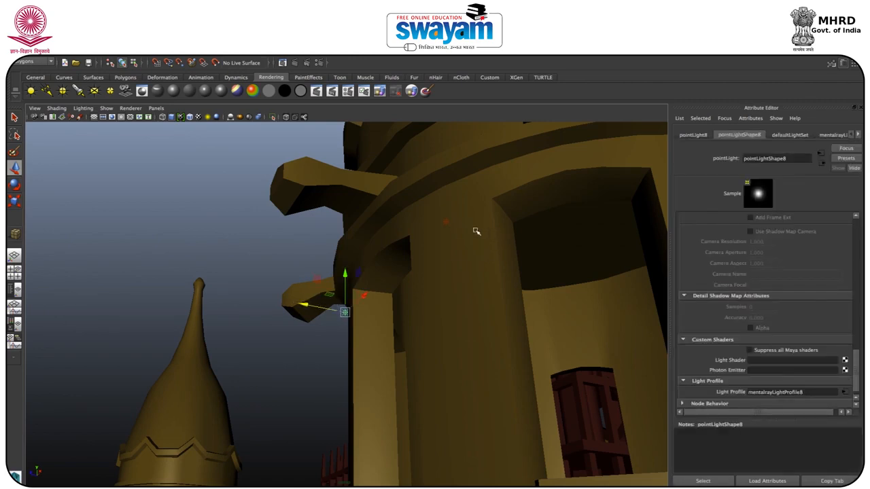
left_click(448, 223)
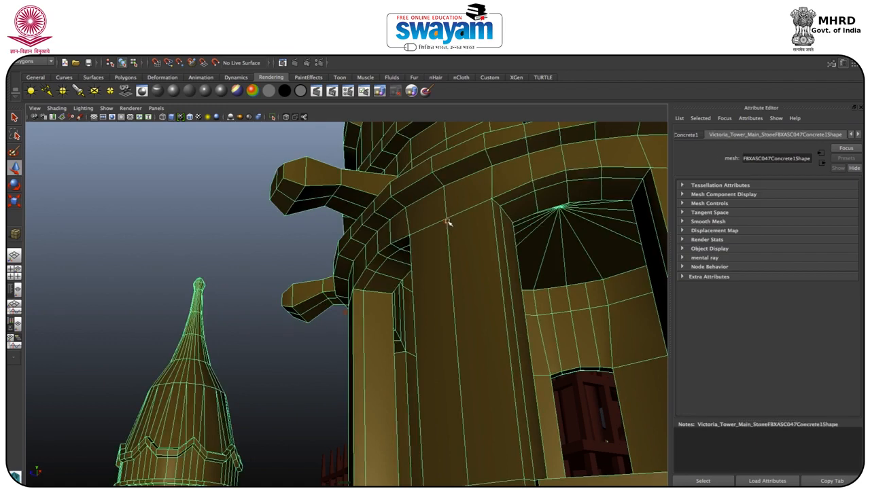
left_click(447, 222)
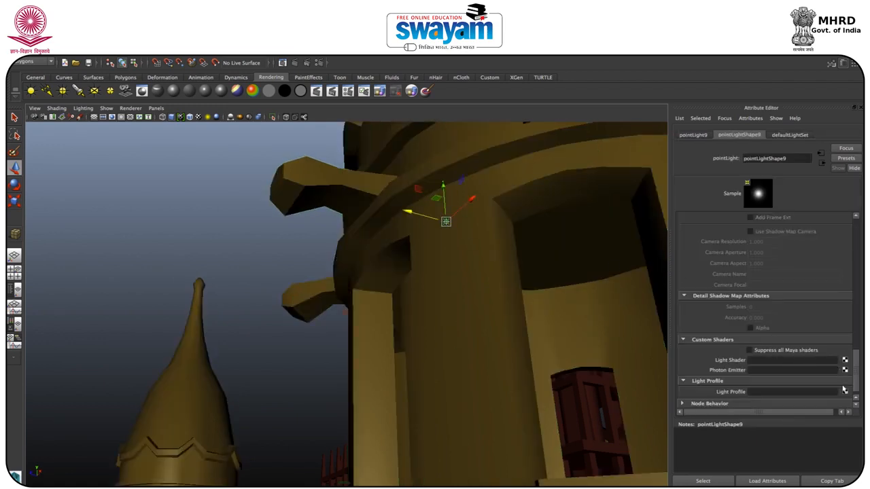
left_click(844, 393)
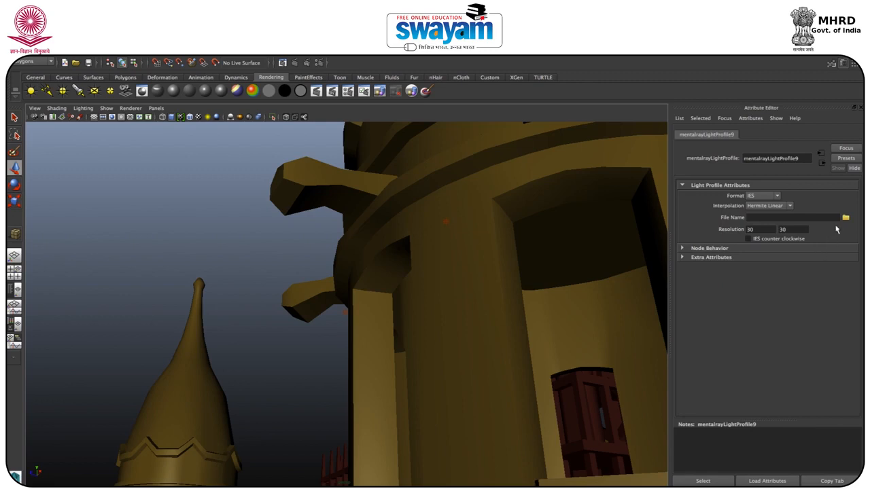
left_click(846, 218)
left_click(194, 372)
double_click(192, 368)
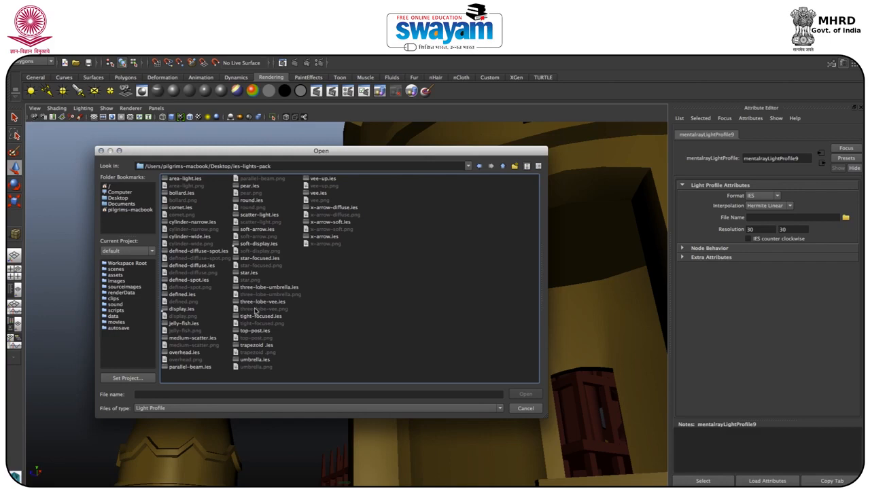
left_click(269, 288)
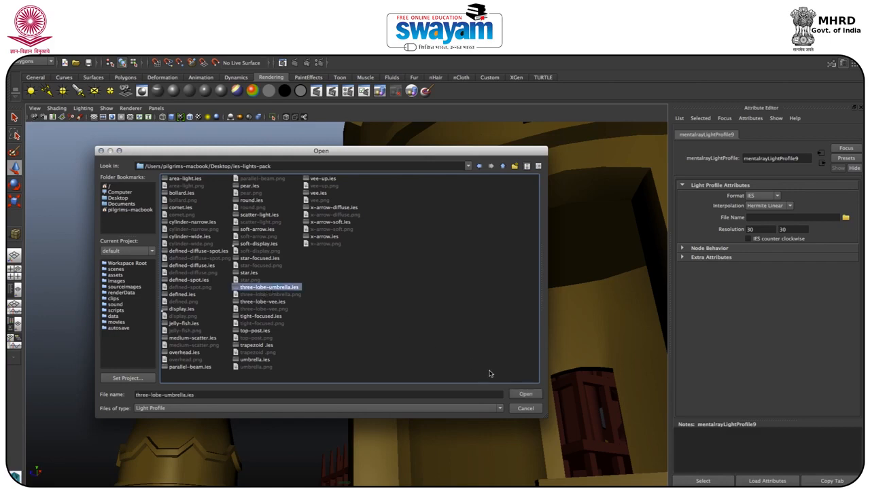
left_click(525, 394)
Step: Try to move the roof point light nearest the corner tower along its depth axis, undoing each move
mouse_move(310, 297)
left_mouse_down("alt")
mouse_move(334, 246)
mouse_move(320, 238)
mouse_move(309, 302)
left_mouse_up("alt")
left_click(348, 314)
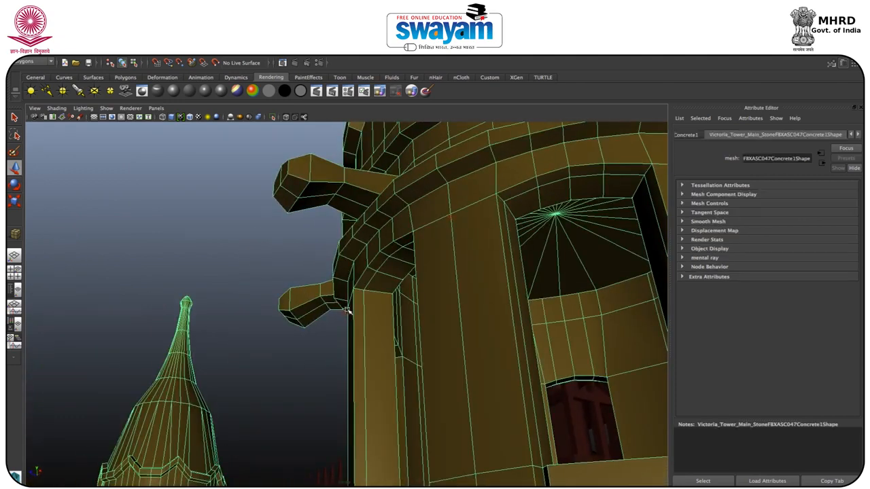
left_click_drag(204, 396, 161, 367, "alt")
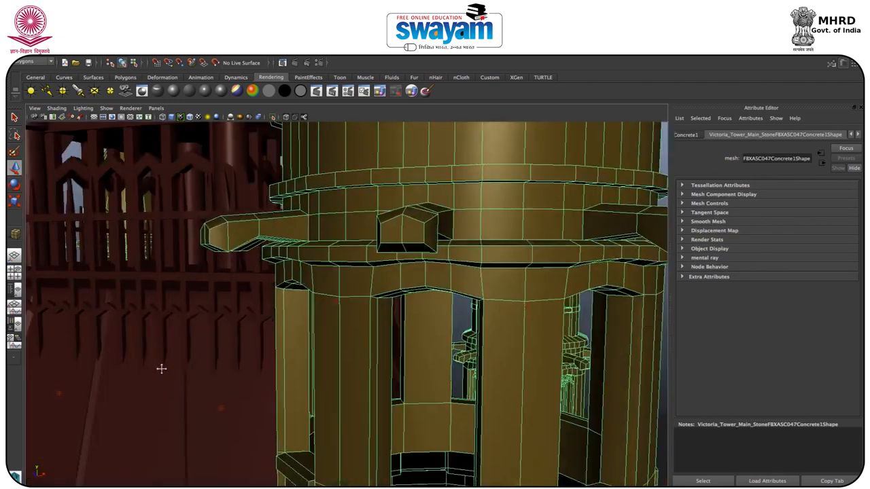
middle_click_drag(161, 367, 607, 287, "alt")
left_click(422, 368)
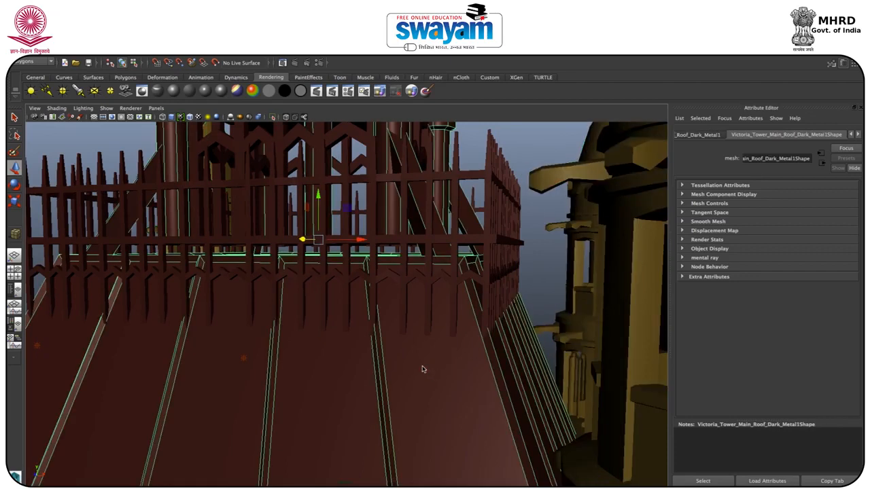
left_click(423, 367)
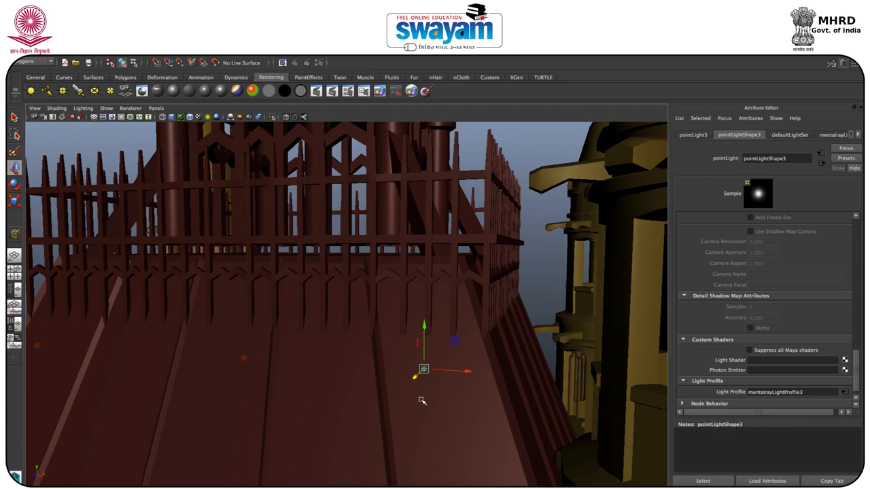
left_click_drag(429, 376, 390, 375, "alt")
left_click_drag(360, 299, 352, 303)
key("ctrl+z")
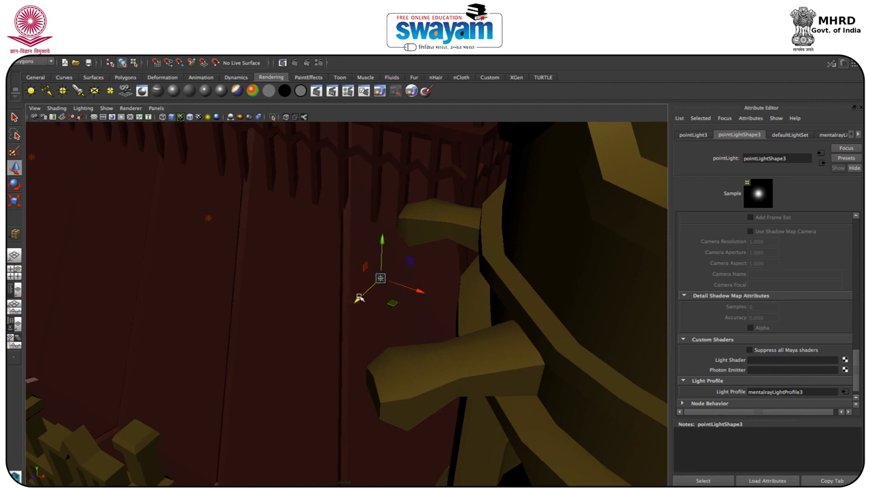
left_click_drag(358, 300, 231, 439)
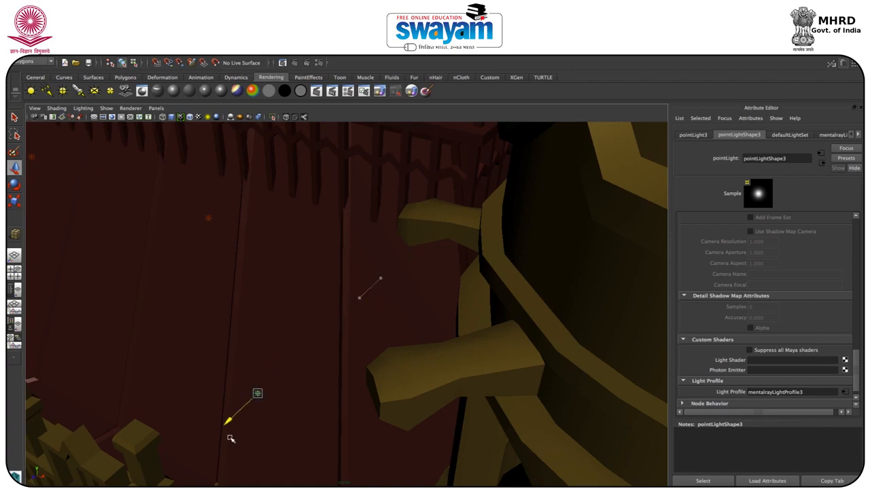
key("ctrl+z")
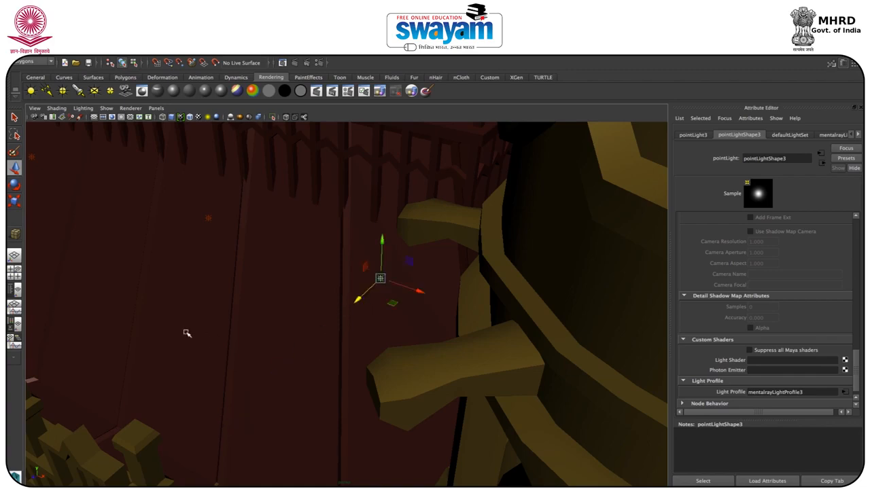
Step: Fine-tune the distance of the first corner tower's two point lights from the wall beneath the upper ledge
scroll(190, 333, "down", 3)
scroll(192, 333, "down", 4)
left_click_drag(191, 333, 346, 271, "alt")
left_click(350, 199)
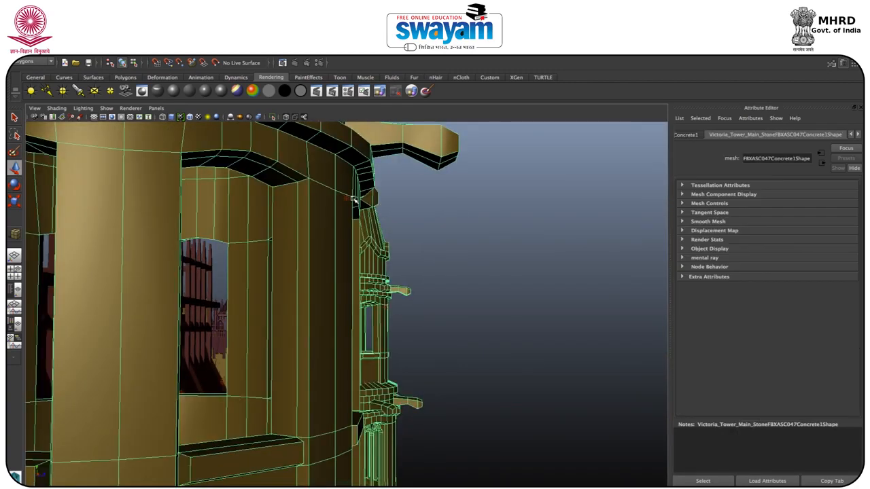
left_click(346, 199)
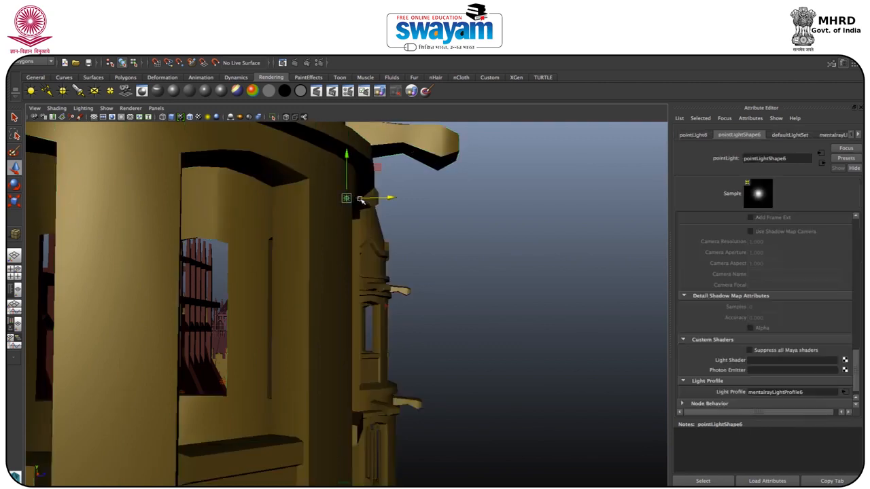
left_click_drag(365, 197, 361, 197)
left_click_drag(372, 167, 247, 228, "alt")
left_click(229, 226)
left_click(239, 217)
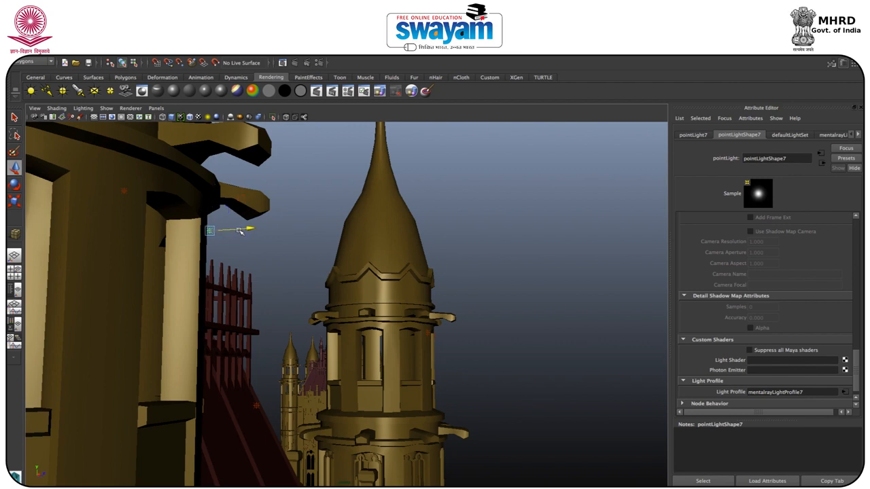
Step: Render a perspective view of the whole upper building with mental ray and inspect the lighting on the towers and roof
key("f")
left_click_drag(442, 309, 323, 311, "alt")
middle_click_drag(322, 311, 364, 220, "alt")
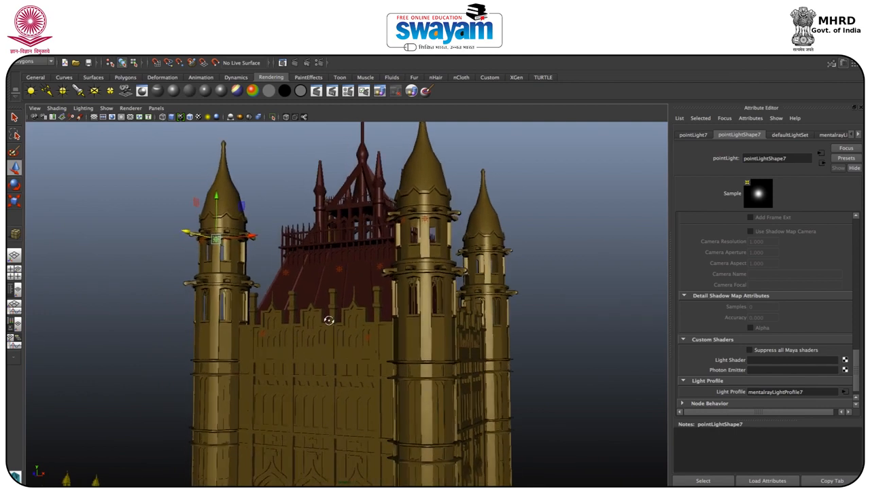
middle_click_drag(346, 315, 370, 277, "alt")
left_click_drag(367, 284, 367, 295, "alt")
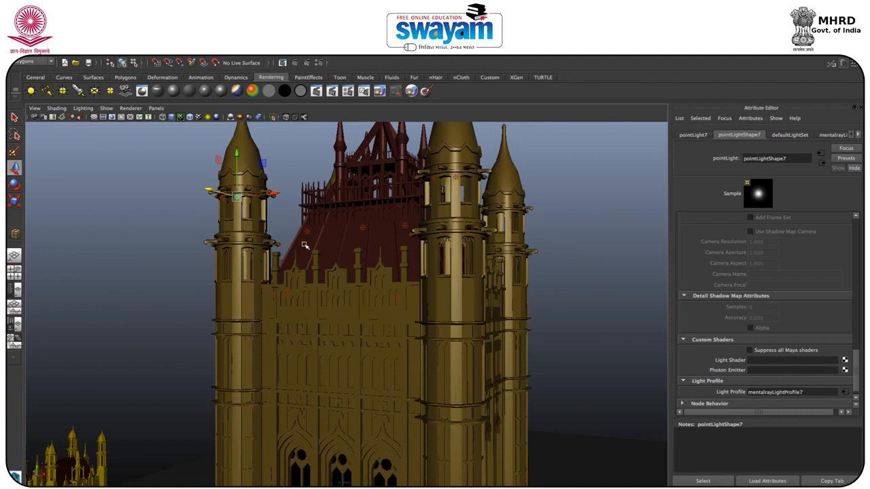
right_click_drag(324, 251, 317, 211, "alt")
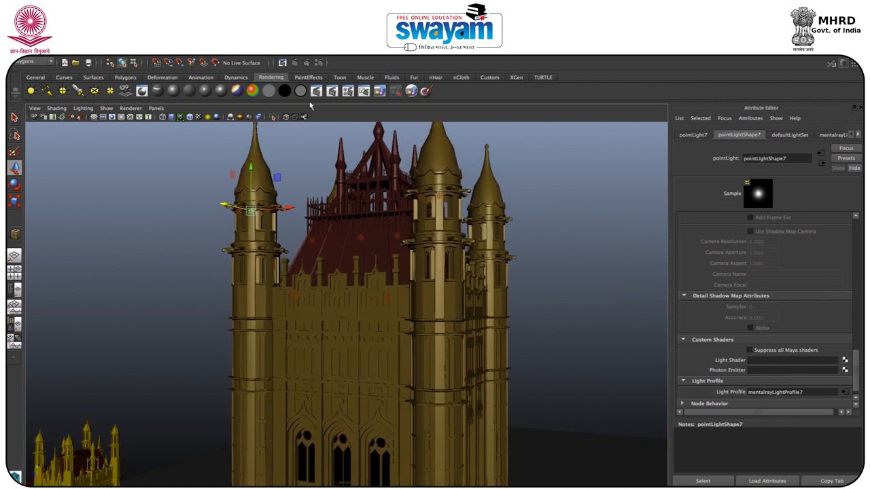
left_click(299, 63)
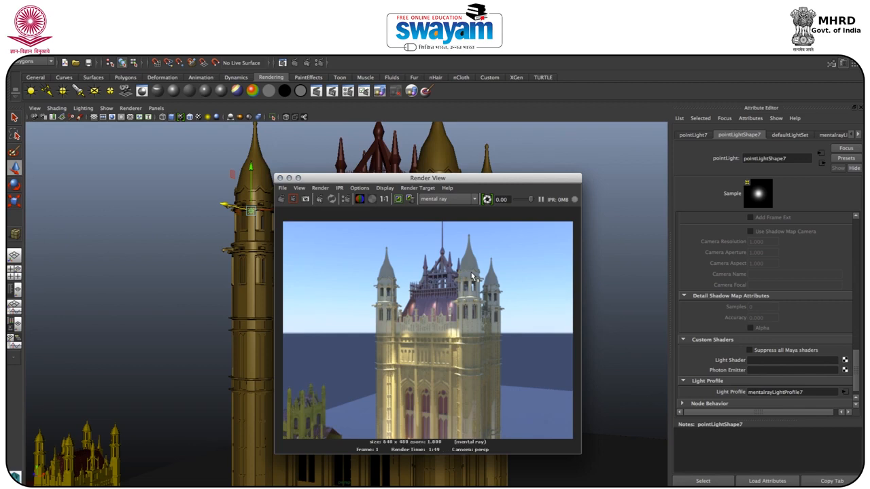
scroll(391, 293, "up", 1)
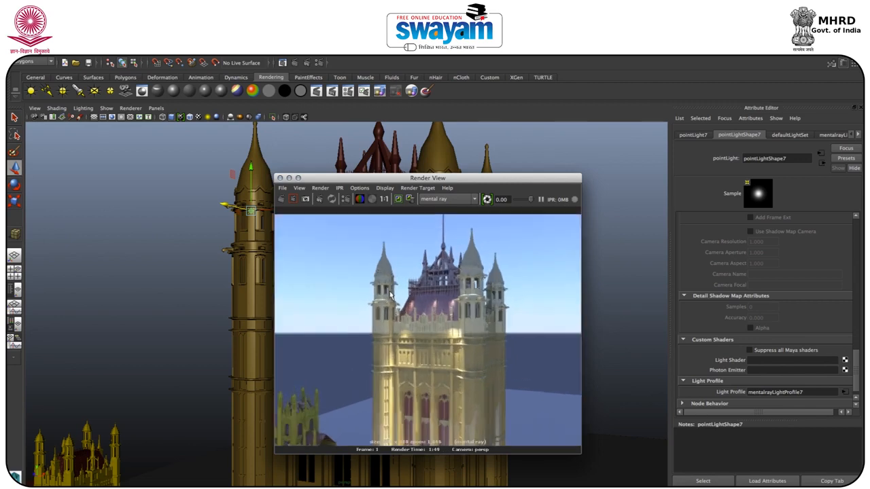
scroll(390, 294, "up", 3)
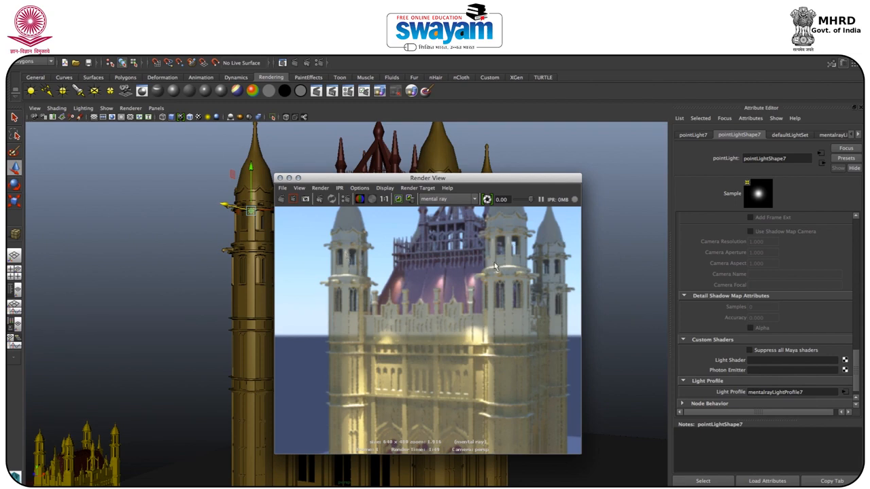
scroll(484, 280, "down", 3)
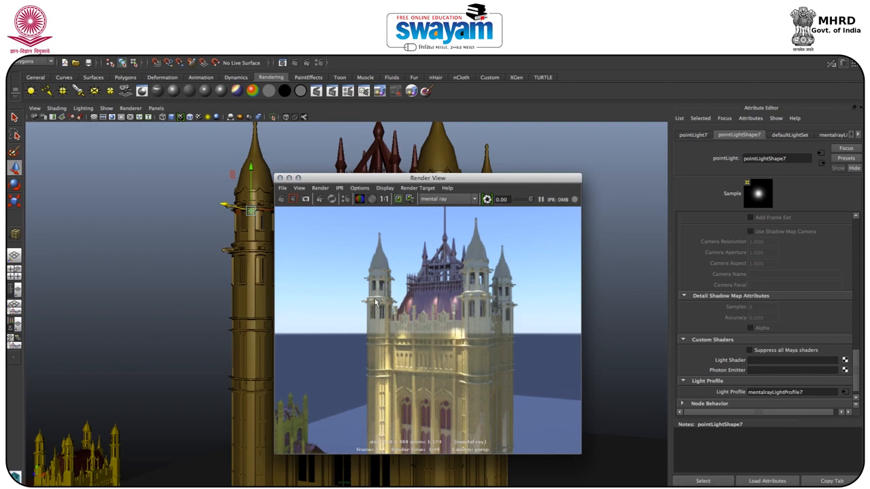
left_click(279, 179)
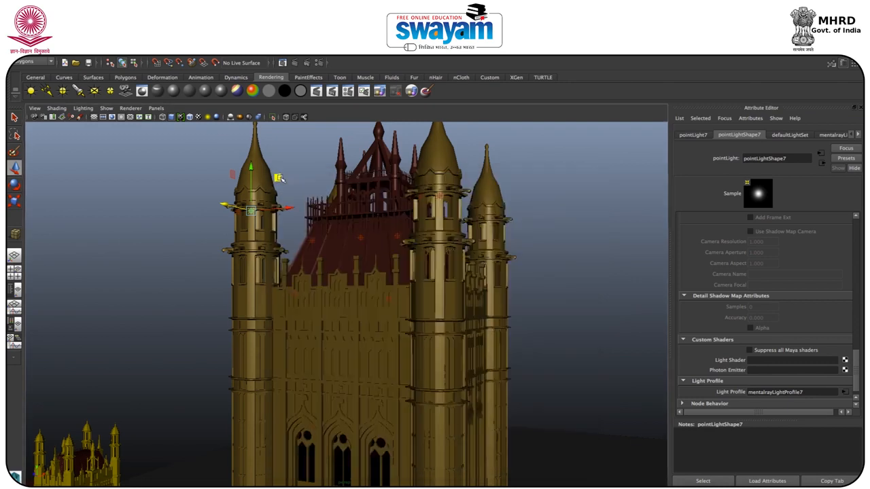
Step: Save the scene to the Desktop as a new Maya Binary file named IES_002
key("super+shift+s")
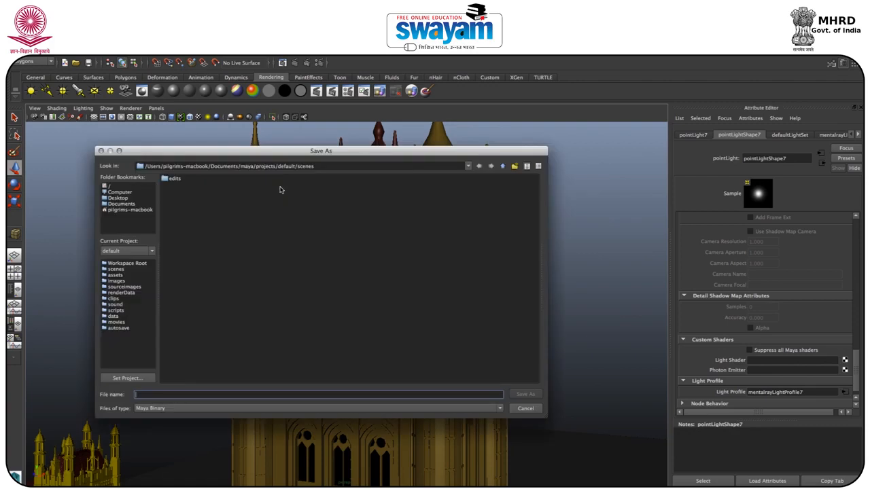
left_click(116, 198)
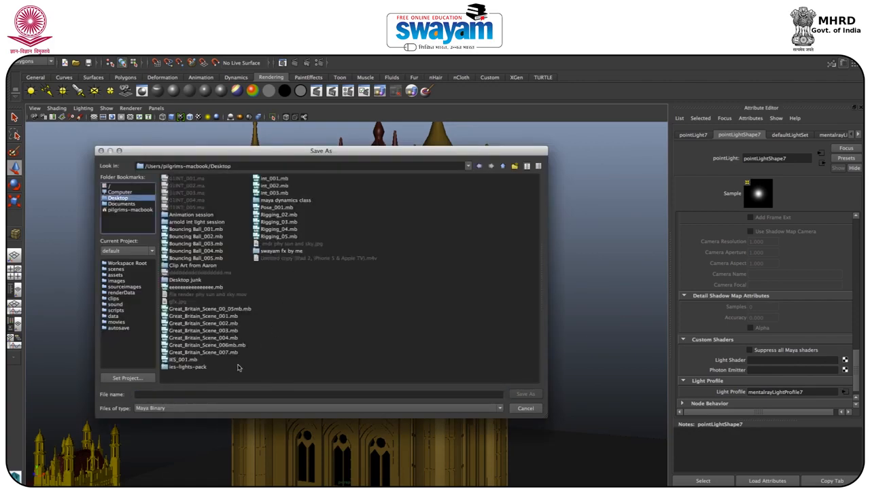
left_click(189, 360)
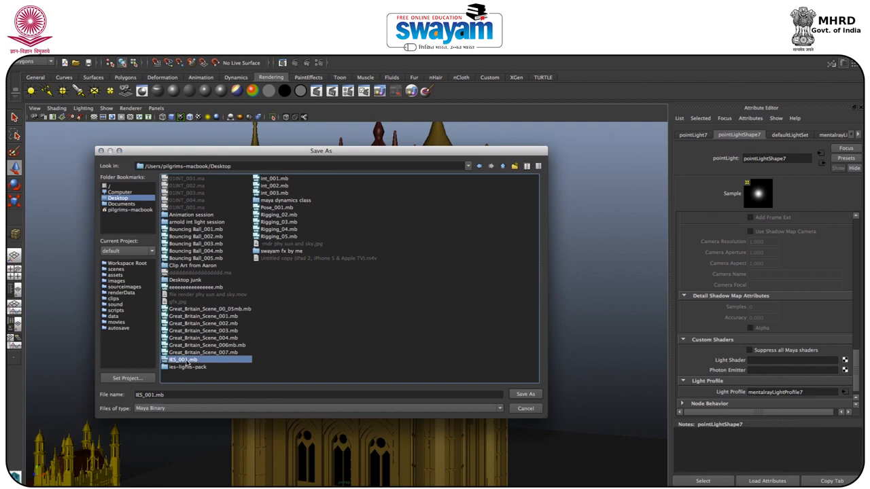
left_click(176, 395)
key("BackSpace")
key("BackSpace")
key("BackSpace")
key("BackSpace")
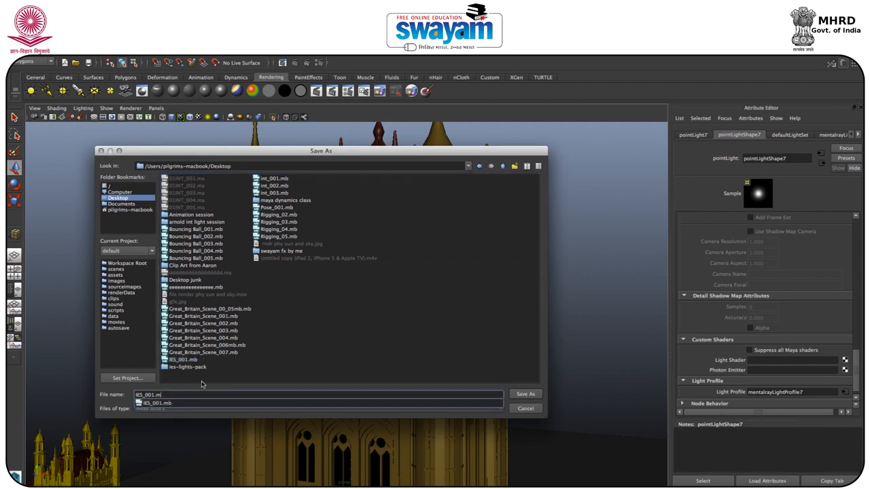
type("2")
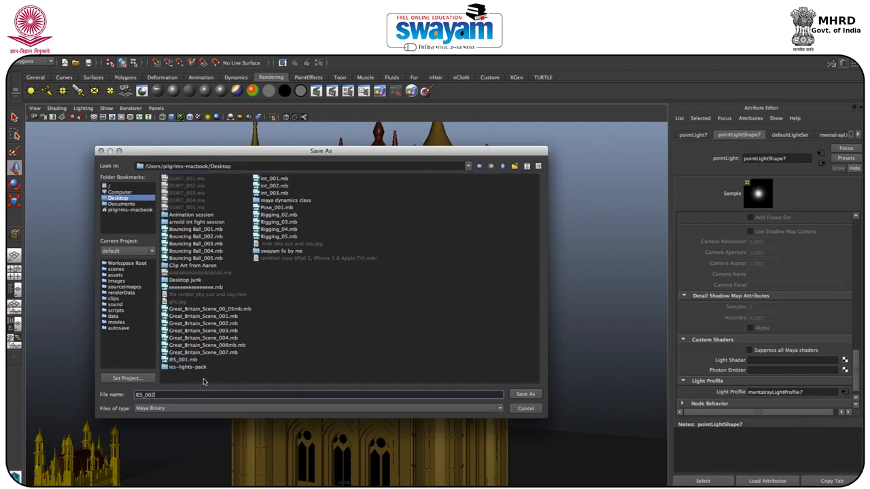
key("Return")
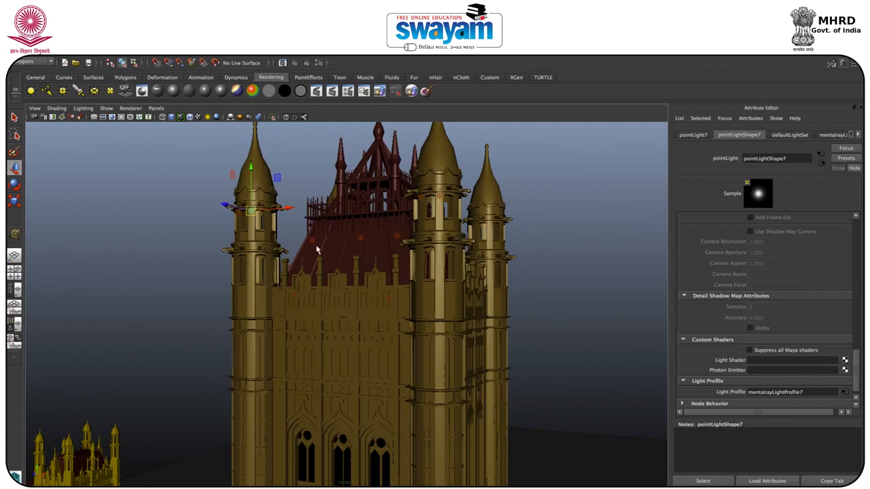
left_click(417, 307)
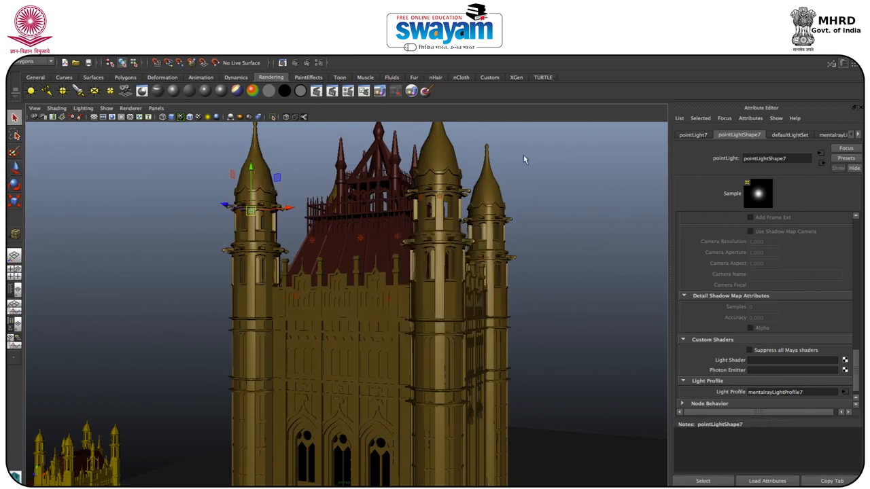
key("w")
scroll(285, 284, "down", 3)
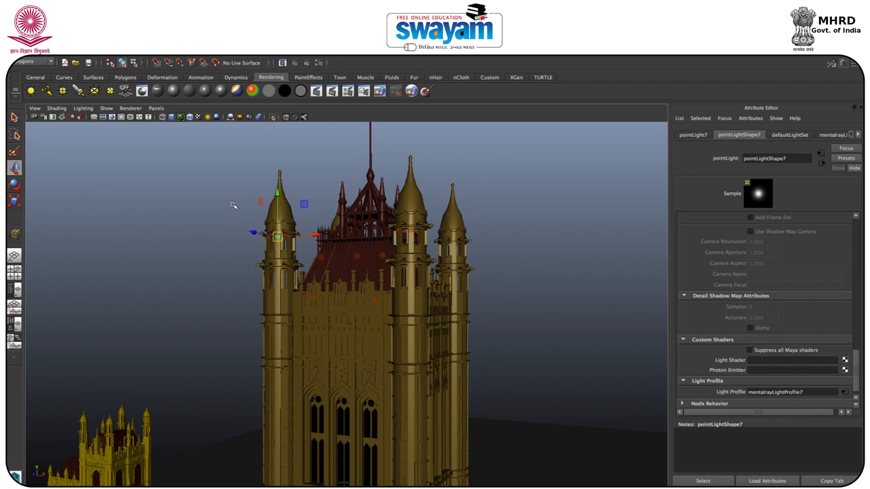
left_click(119, 236)
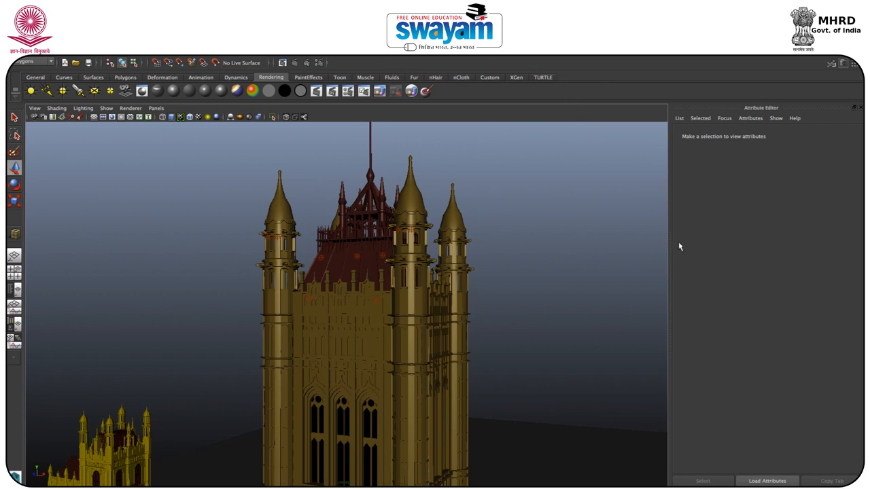
key("space")
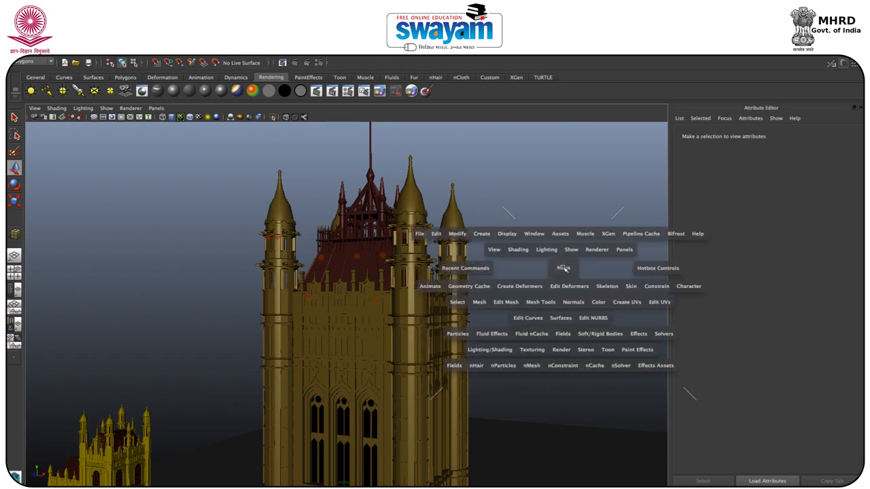
key("space")
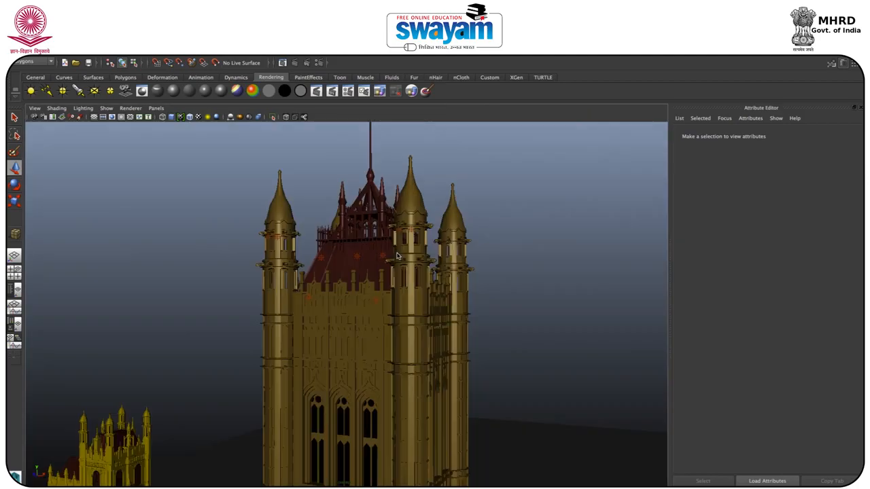
Step: Replace the existing mental ray Physical Sun and Sky with a newly created one in the indirect lighting render settings
key("space")
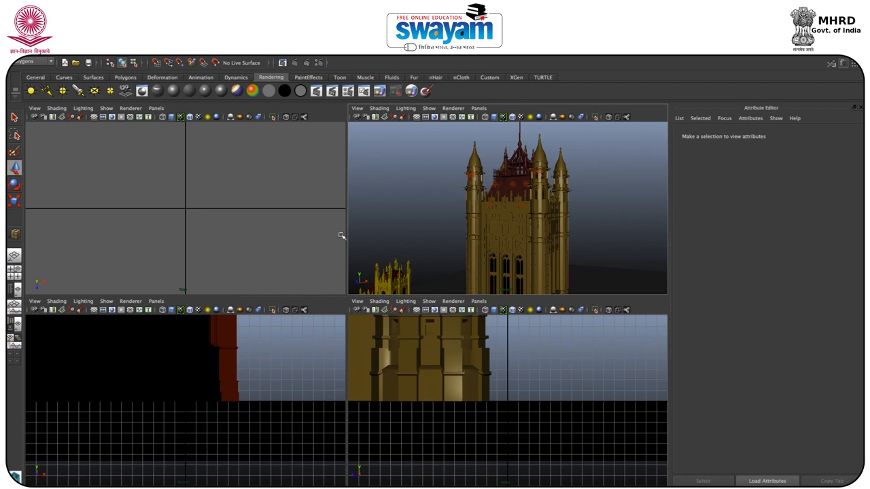
key("space")
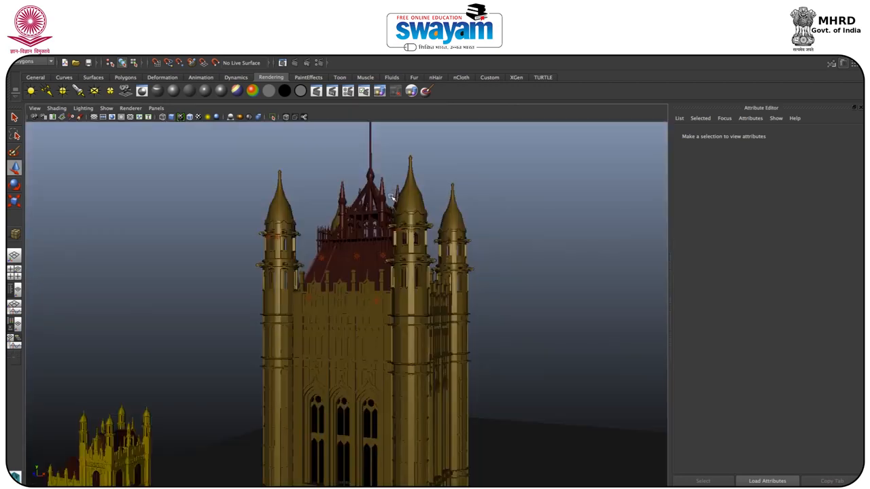
scroll(391, 197, "down", 2)
scroll(391, 204, "down", 5)
left_click_drag(393, 211, 327, 333, "alt")
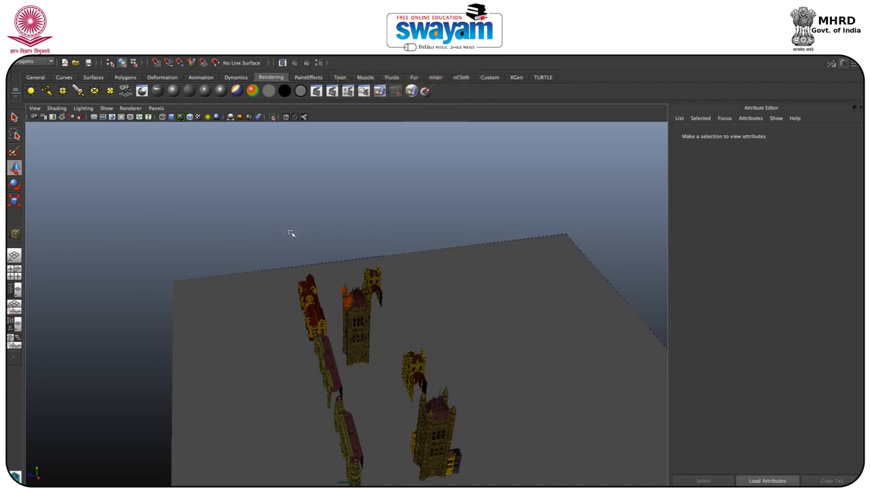
left_click_drag(292, 295, 334, 278, "alt")
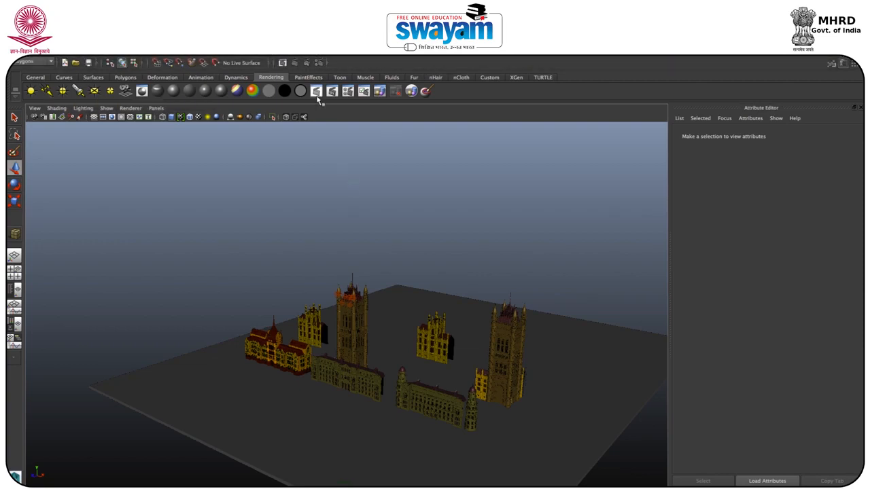
left_click(318, 63)
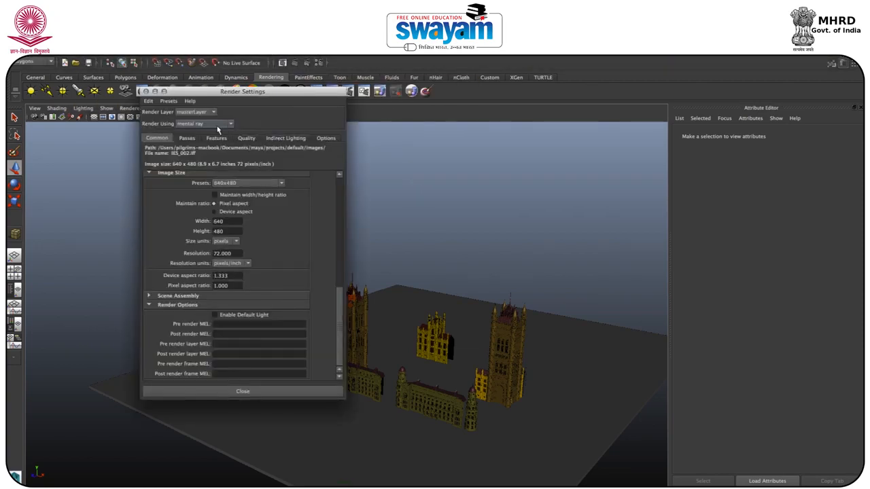
left_click(285, 138)
left_click(260, 175)
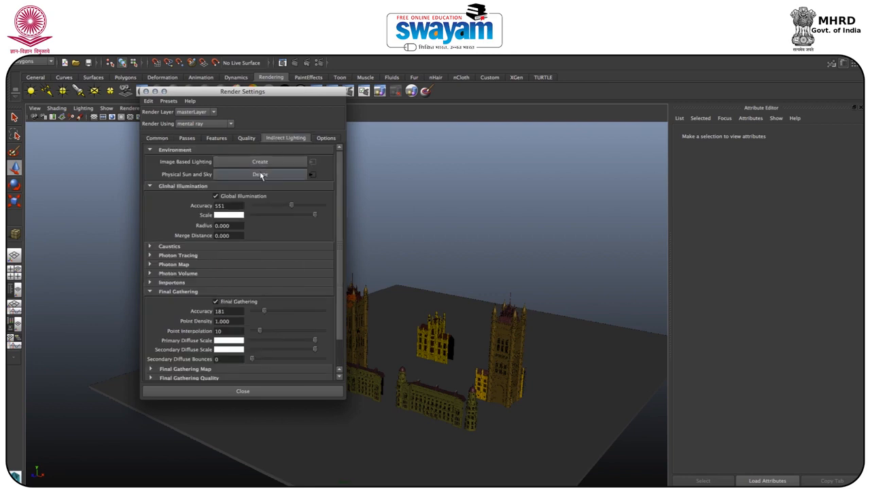
left_click(270, 178)
left_click(265, 175)
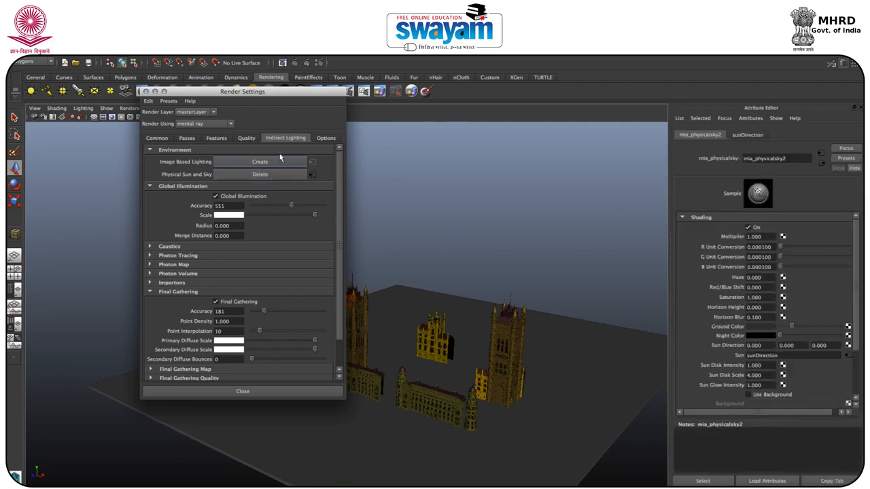
left_click(146, 91)
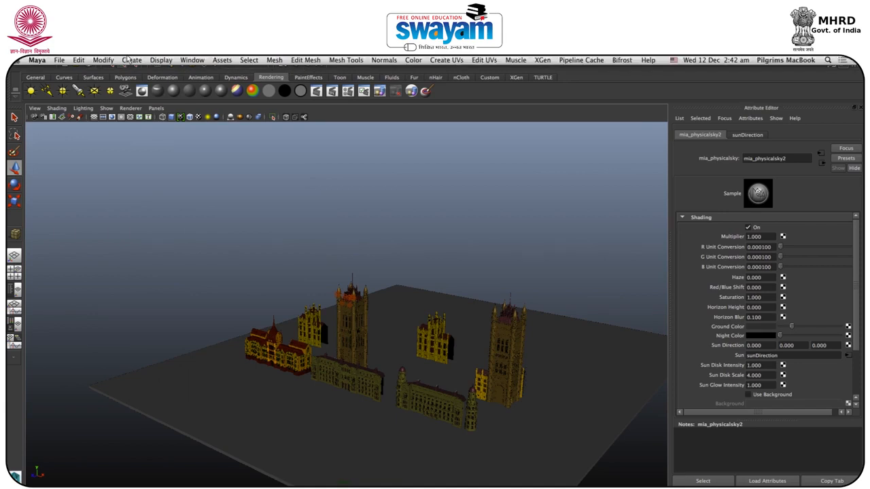
Step: Group the nine point lights, pointLight1 to pointLight9, in the Outliner
left_click(170, 61)
mouse_move(190, 60)
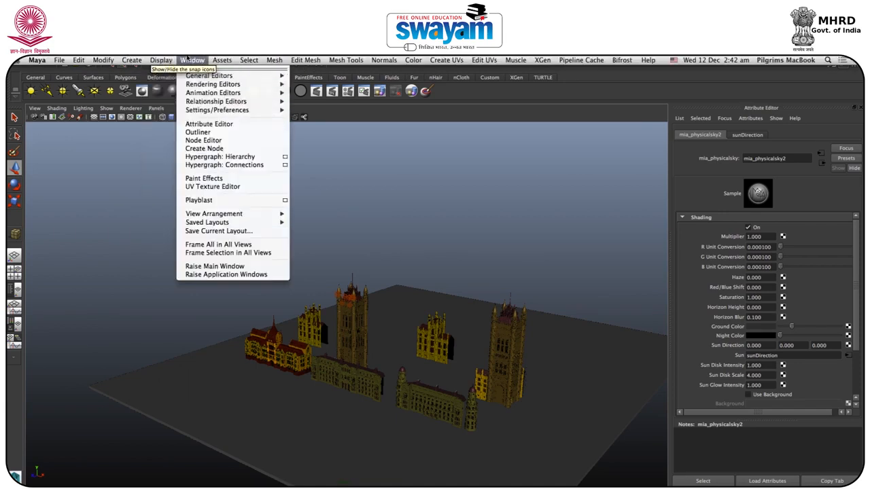
left_click(197, 131)
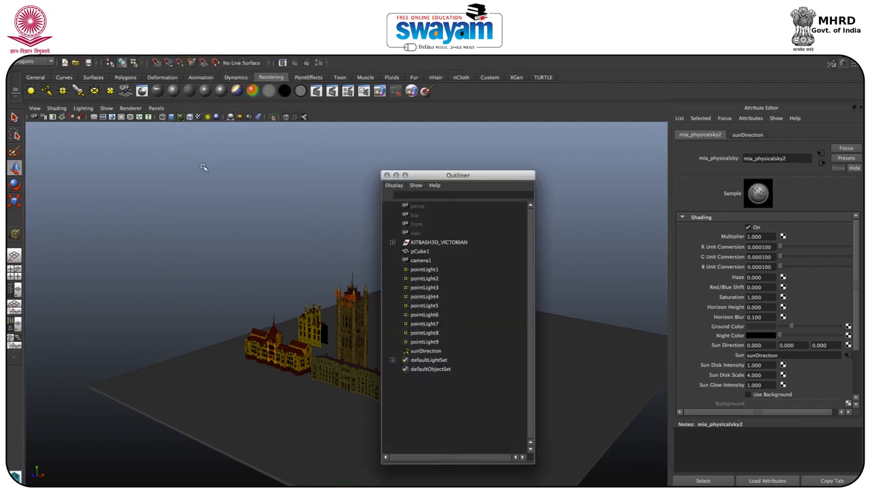
left_click(424, 351)
left_click(448, 421)
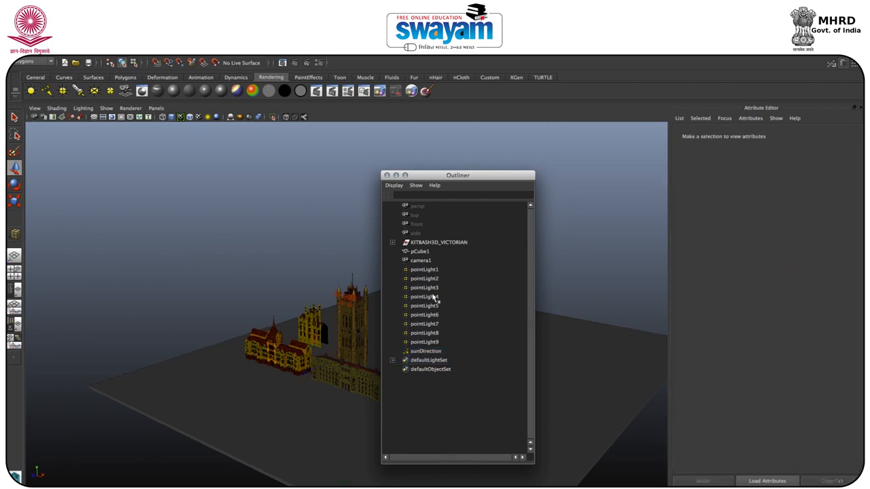
left_click(431, 271)
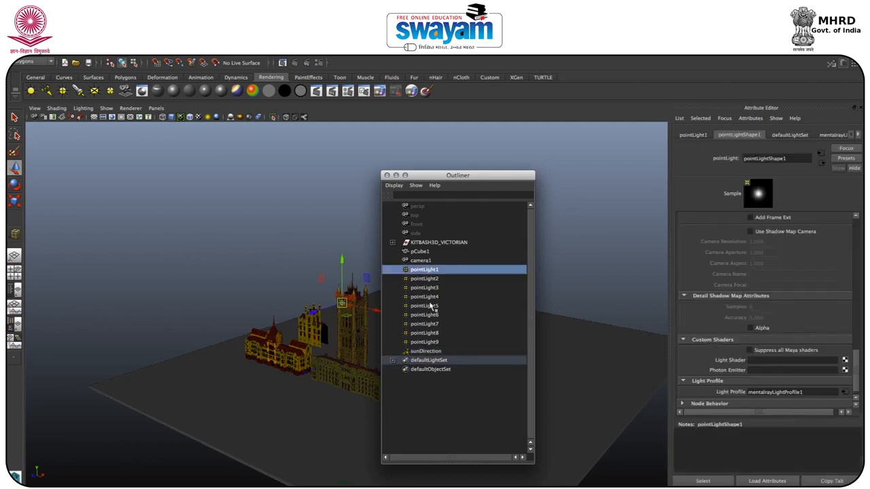
left_click(429, 343, "shift")
key("ctrl+g")
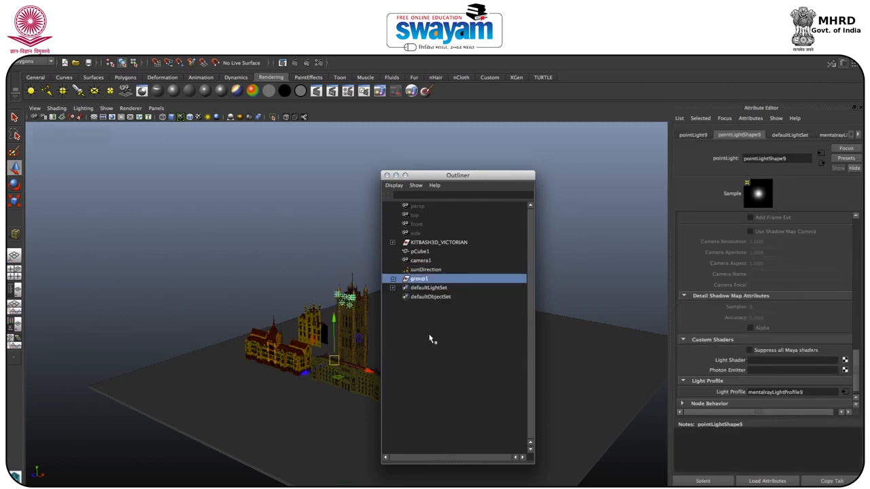
Step: Move the sunDirection light to about 212 on the Z axis and scale it up uniformly to about 134.7
left_click(430, 288)
left_click(431, 270)
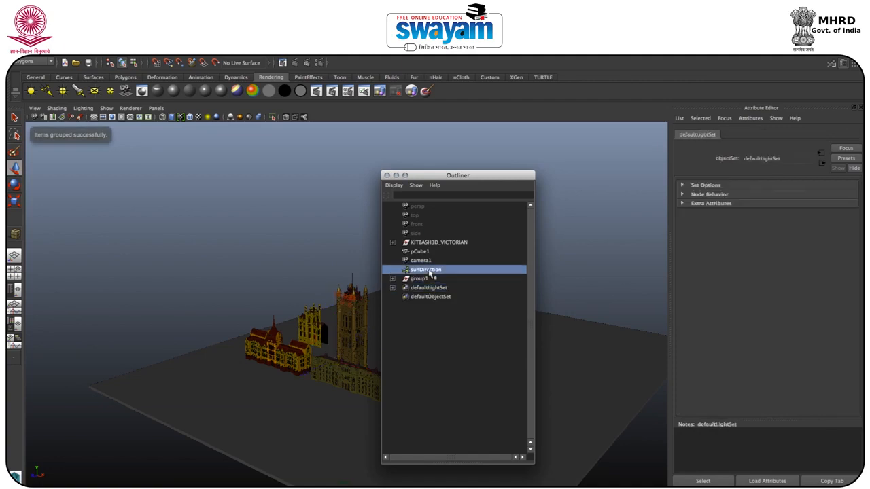
left_click(396, 176)
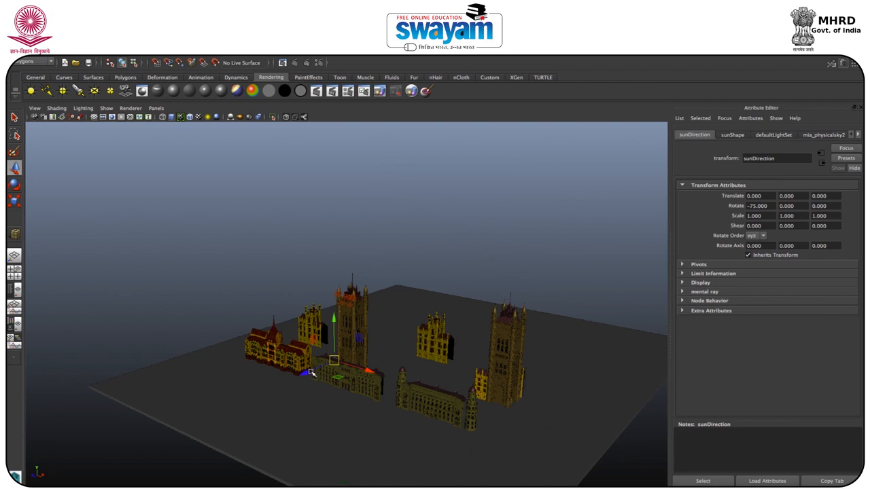
mouse_move(306, 372)
left_mouse_down()
mouse_move(261, 394)
mouse_move(350, 413)
mouse_move(333, 404)
mouse_move(320, 372)
left_mouse_up()
key("t")
key("w")
Step: Rotate the sunDirection light to about -82 in X, -13 in Y and 59 in Z
scroll(319, 372, "up", 5)
key("e")
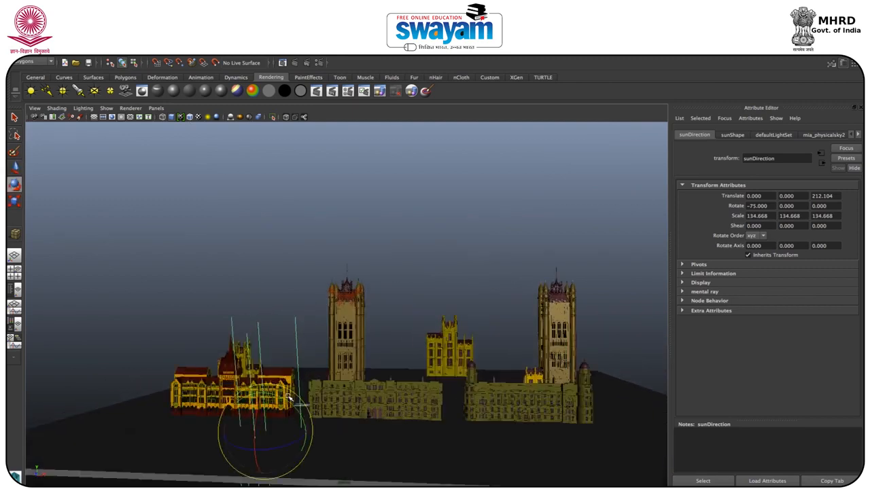
left_click_drag(285, 401, 249, 385)
Step: Render a perspective close-up of the lit tower's upper part with mental ray and inspect the sunlit towers and roof
left_click_drag(382, 274, 343, 312)
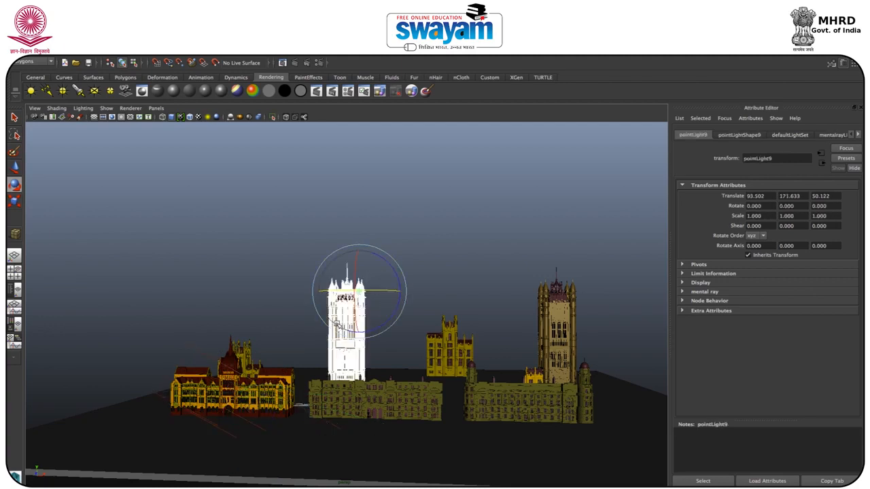
scroll(323, 319, "down", 3)
scroll(374, 277, "up", 8)
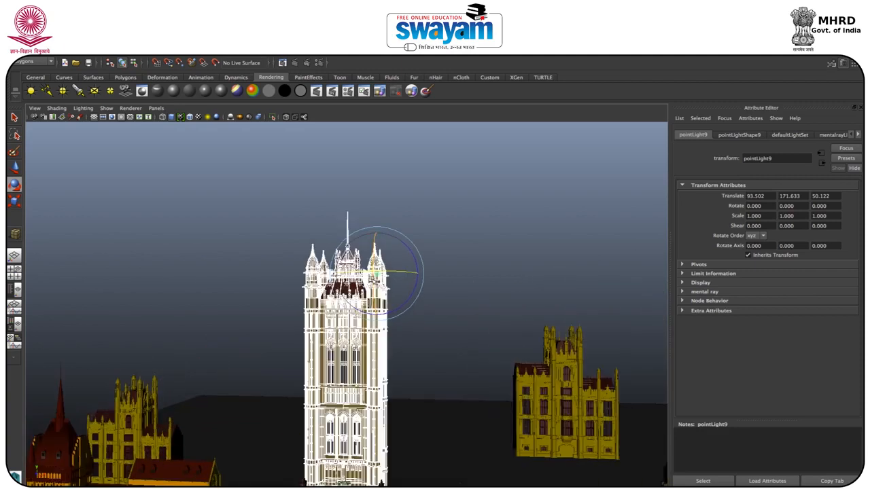
scroll(375, 278, "up", 5)
scroll(375, 279, "up", 2)
left_click_drag(366, 298, 383, 292, "alt")
left_click(533, 290)
left_click_drag(467, 266, 445, 272, "alt")
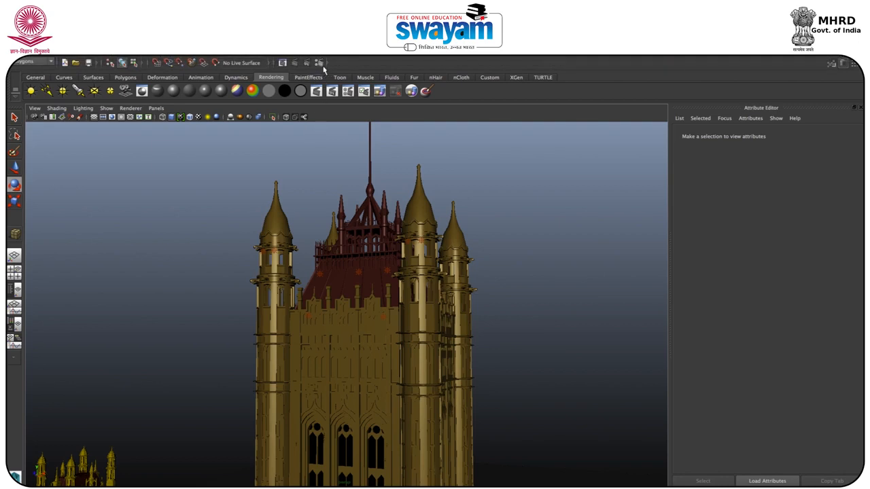
left_click(295, 62)
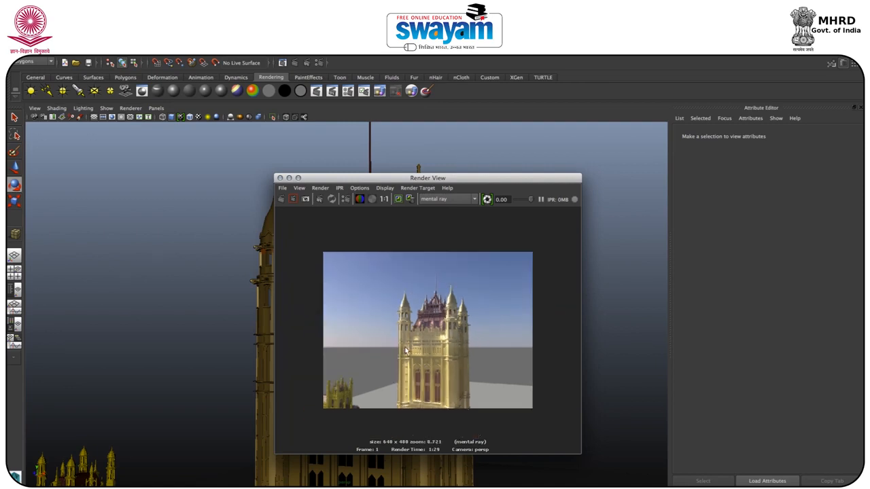
scroll(412, 347, "up", 3)
scroll(412, 342, "up", 1)
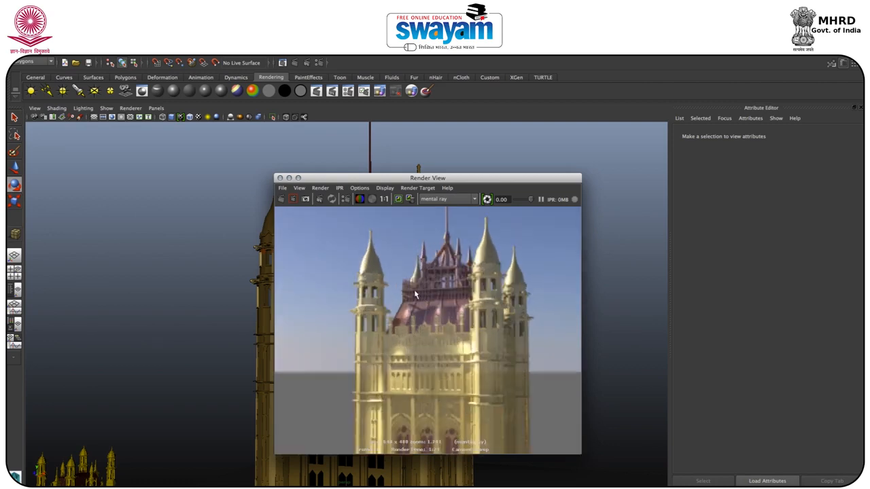
left_click(281, 178)
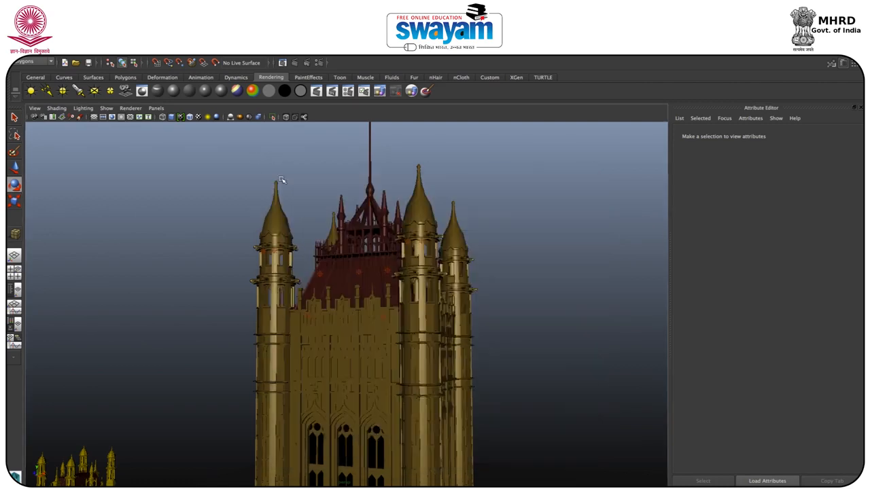
Step: Lower the sun by rotating the sunDirection light to about -87 in X, -15 in Y and 77 in Z
scroll(357, 259, "down", 5)
scroll(369, 309, "down", 3)
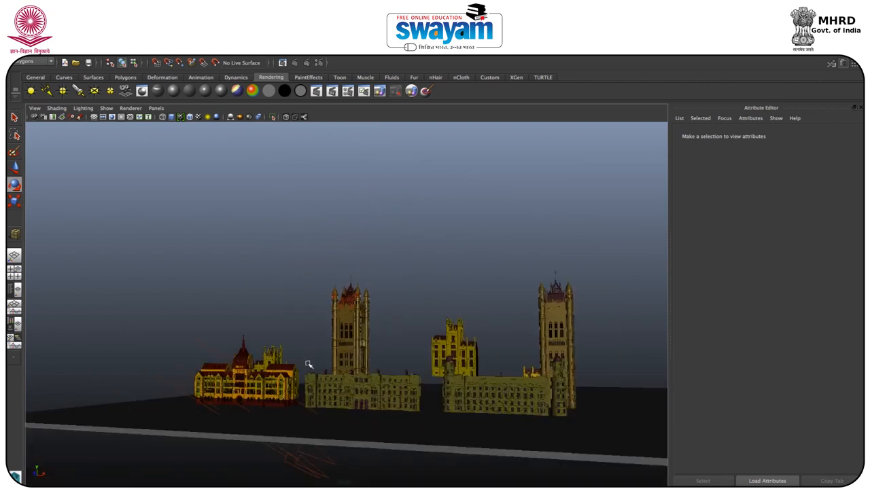
left_click(204, 342)
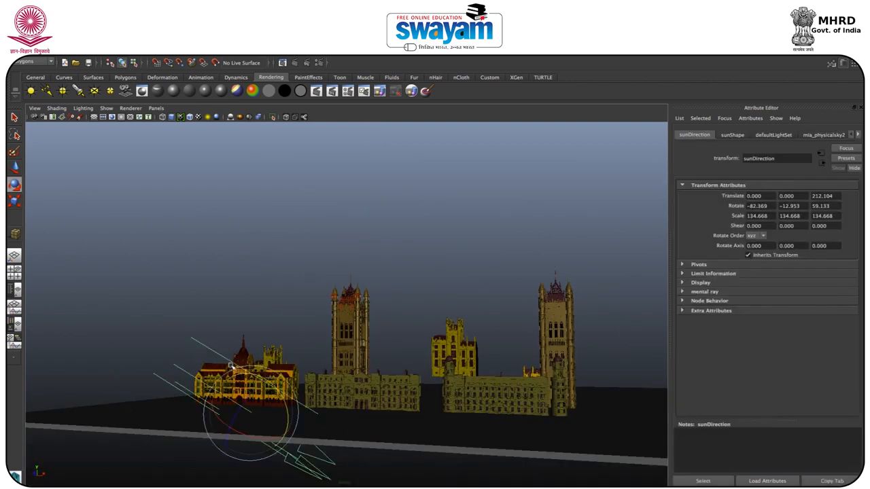
mouse_move(241, 374)
left_mouse_down()
mouse_move(244, 382)
mouse_move(238, 373)
left_mouse_up()
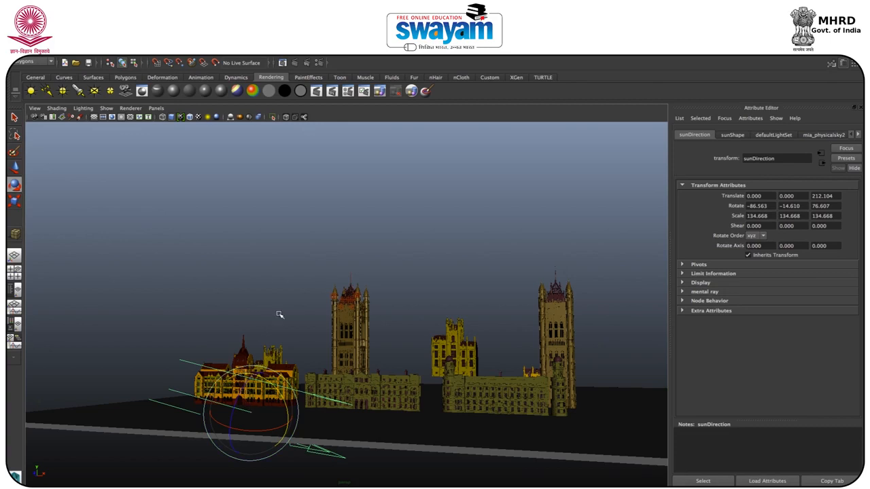
left_click(300, 286)
Step: Render the upper tower again with mental ray under the lowered sun and inspect the combined sun and point lighting
scroll(412, 287, "down", 5)
scroll(394, 299, "up", 5)
scroll(377, 303, "up", 8)
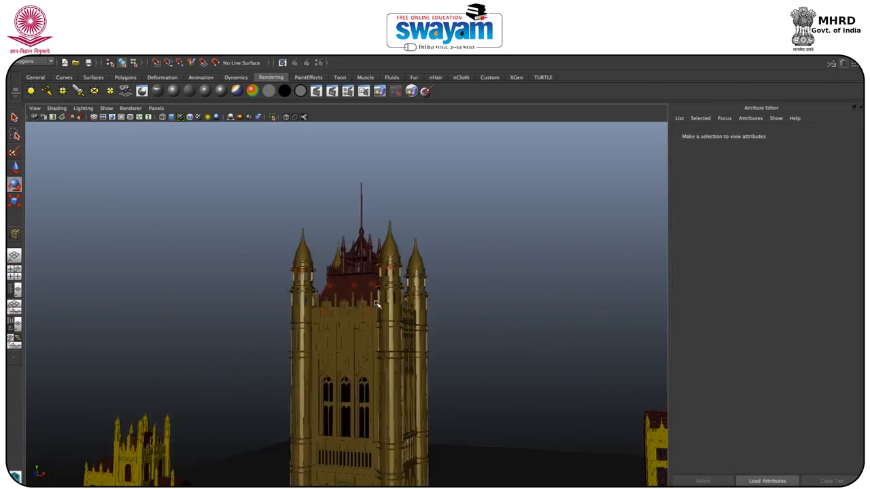
mouse_move(386, 315)
left_mouse_down("alt")
mouse_move(385, 307)
mouse_move(393, 313)
mouse_move(384, 311)
left_mouse_up("alt")
right_click_drag(381, 316, 382, 349, "alt")
middle_click_drag(383, 348, 395, 332, "alt")
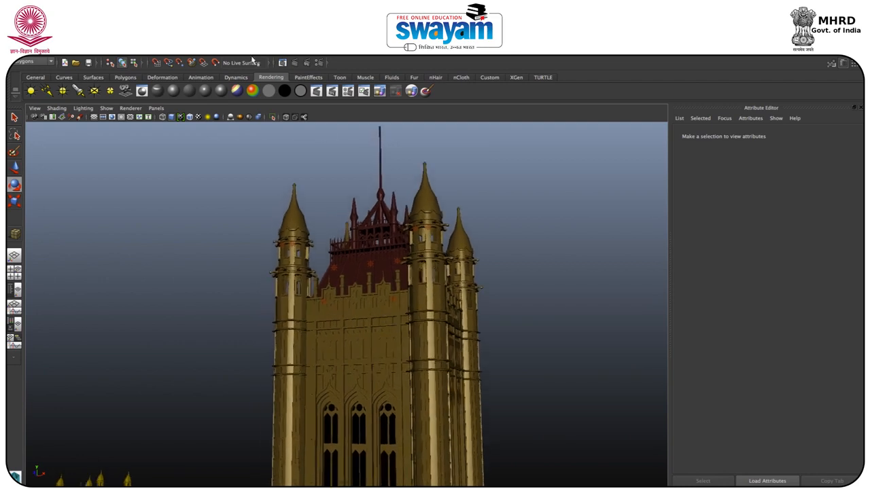
left_click(294, 63)
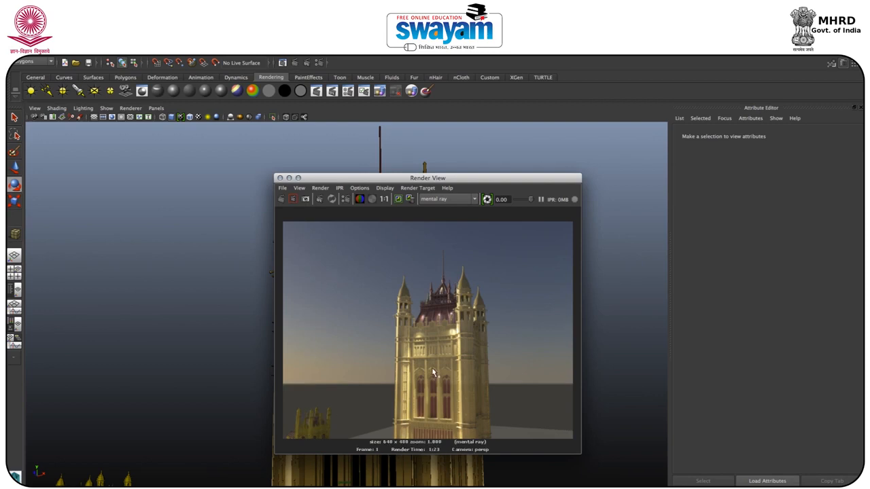
scroll(437, 331, "up", 2)
scroll(437, 332, "up", 2)
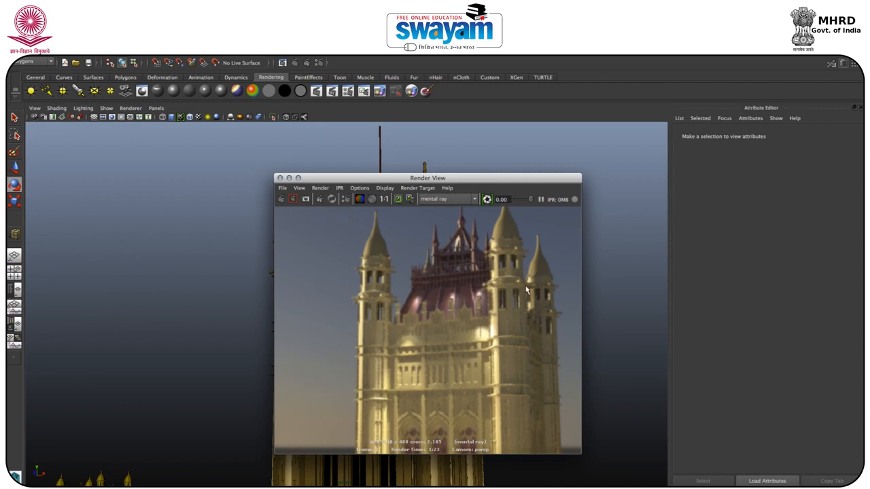
scroll(489, 333, "down", 3)
scroll(474, 349, "down", 2)
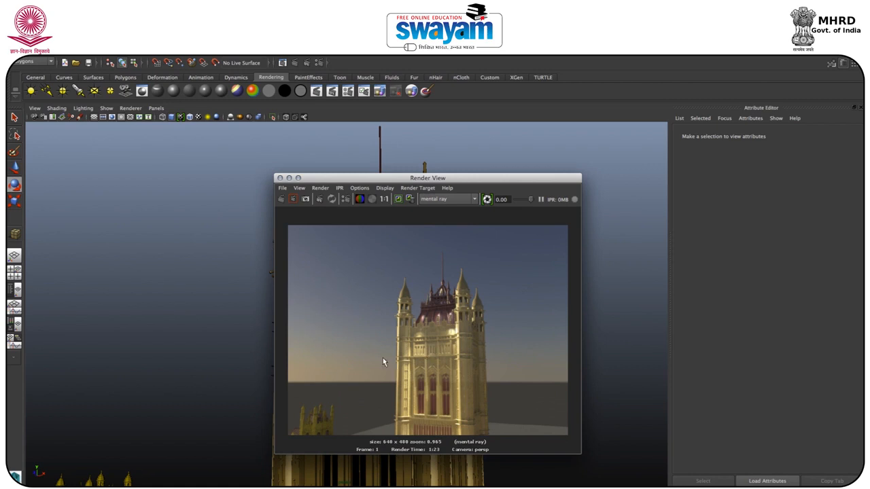
left_click(290, 179)
scroll(372, 296, "down", 3)
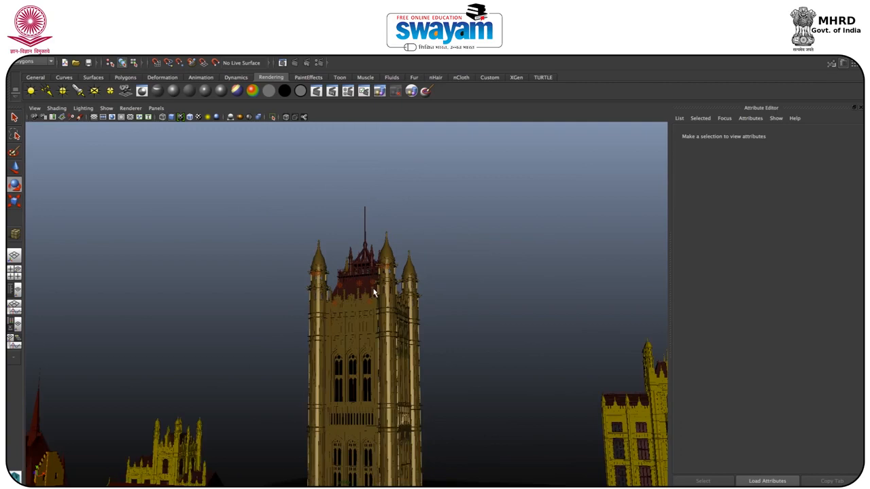
scroll(373, 299, "down", 1)
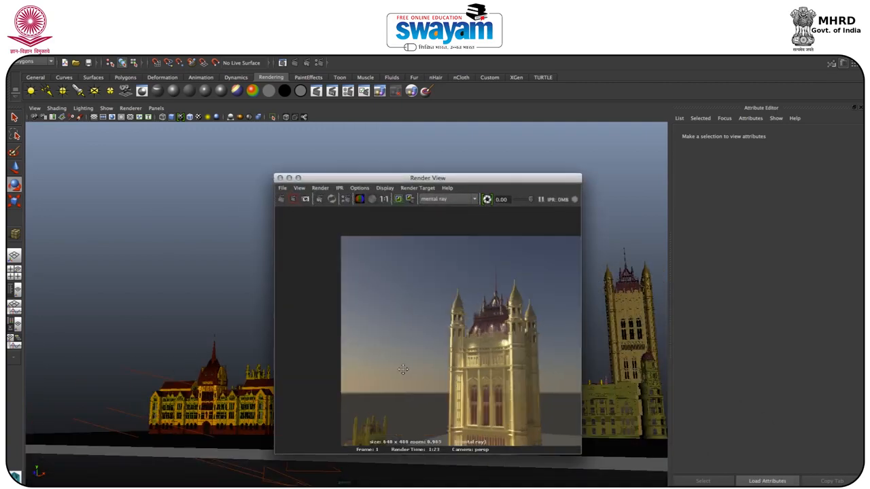
left_click(290, 178)
left_click_drag(285, 271, 360, 337, "alt")
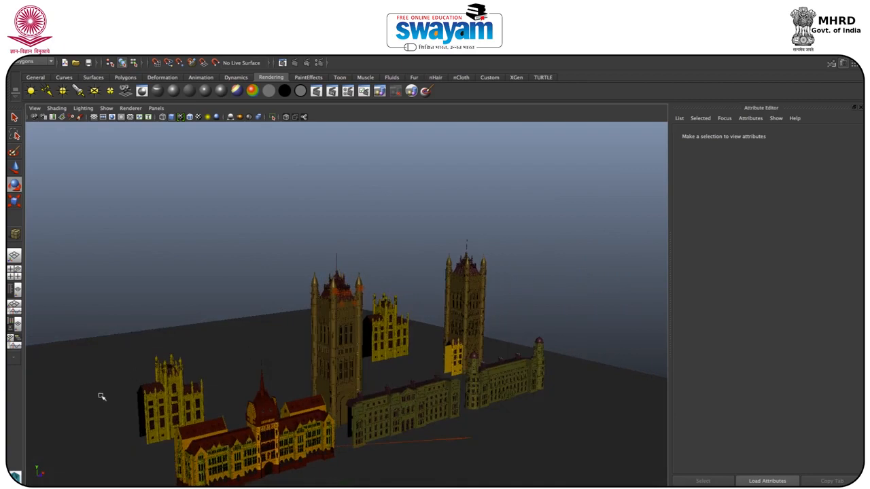
scroll(392, 306, "up", 10)
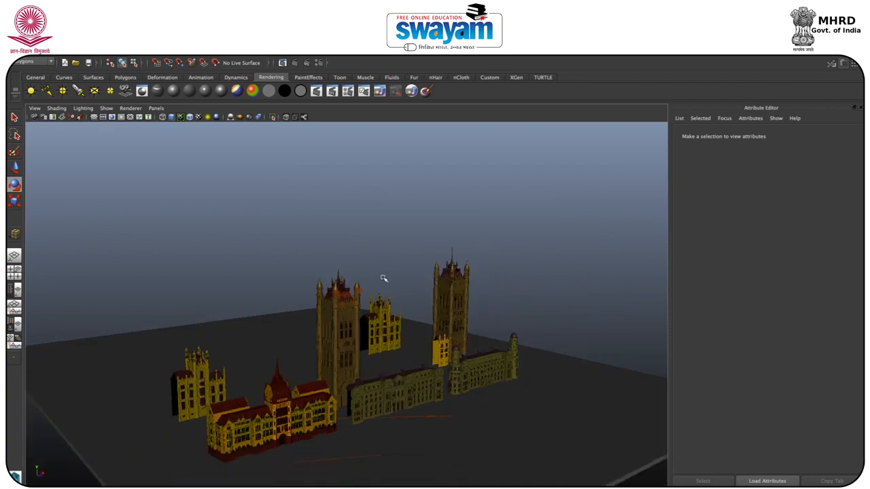
scroll(383, 258, "down", 8)
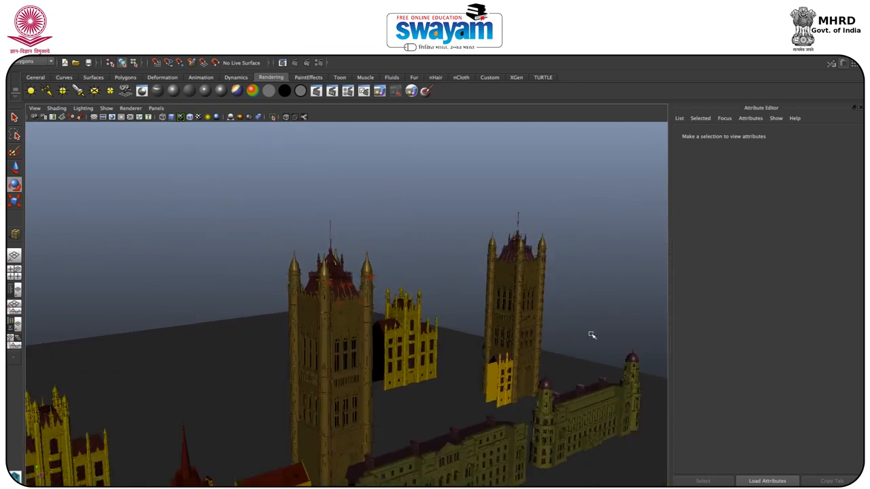
Step: Examine the whole group of buildings from the front, including a close look at the middle building's facade and entrance
middle_click_drag(580, 413, 563, 358, "alt")
middle_click_drag(508, 409, 499, 355, "alt")
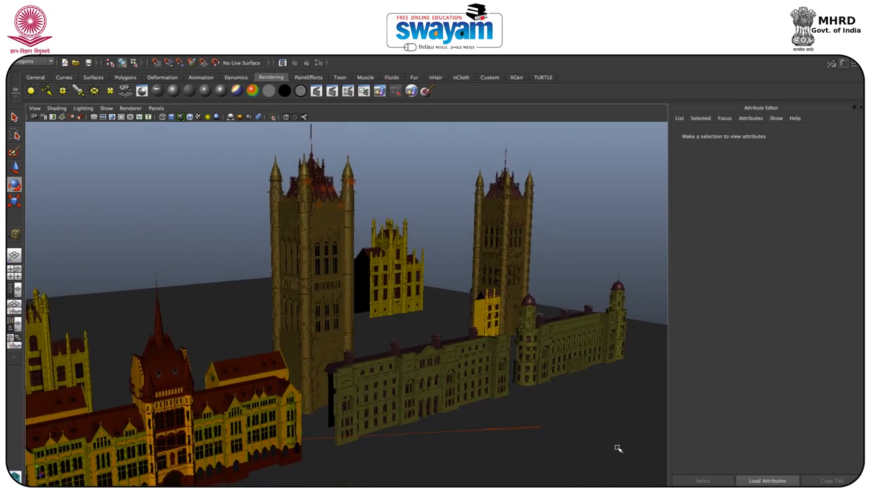
left_click_drag(454, 374, 391, 364, "alt")
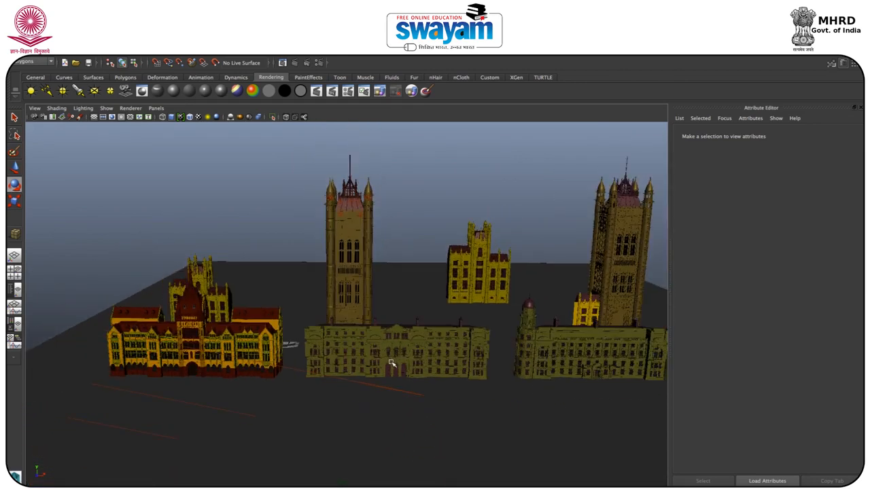
scroll(393, 365, "up", 10)
middle_click_drag(446, 382, 415, 284, "alt")
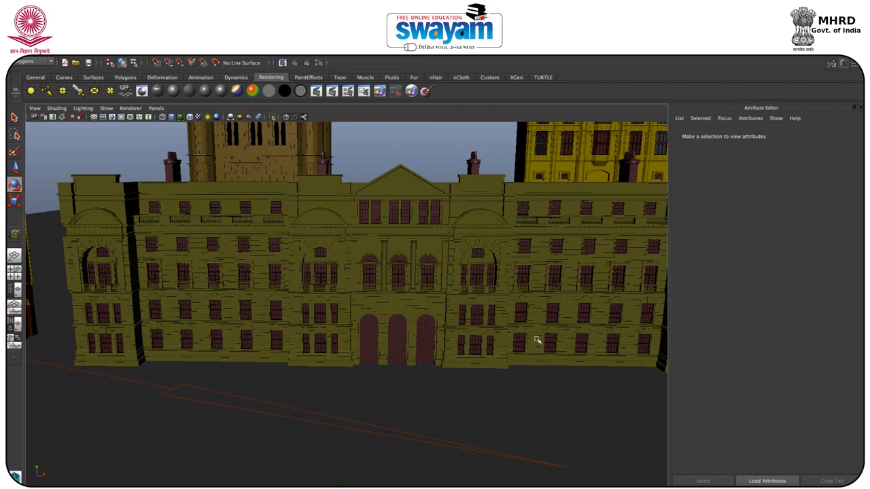
scroll(410, 292, "down", 10)
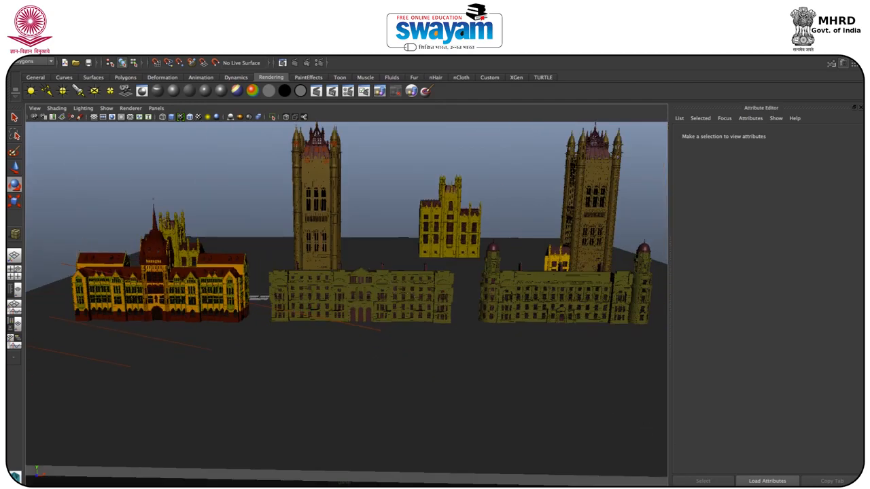
Step: Bring back the Render View and widen it to inspect the full mental ray render of the upper tower
left_click(820, 487)
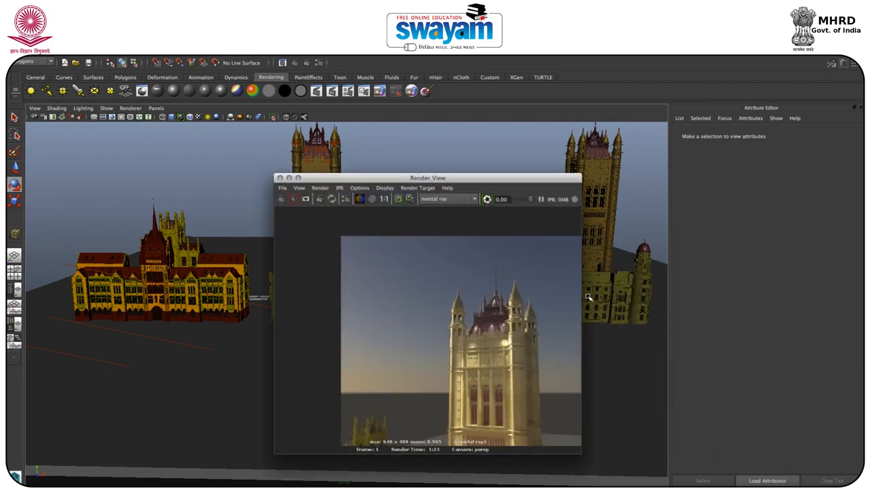
left_click_drag(582, 292, 743, 292)
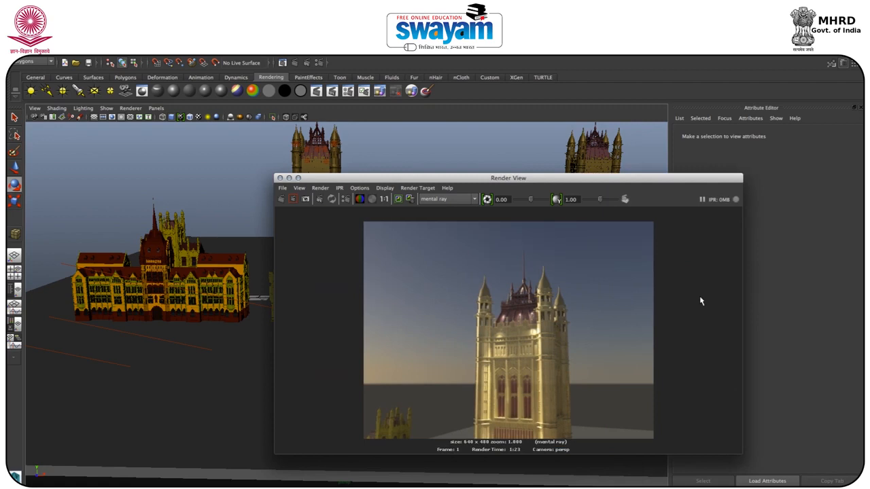